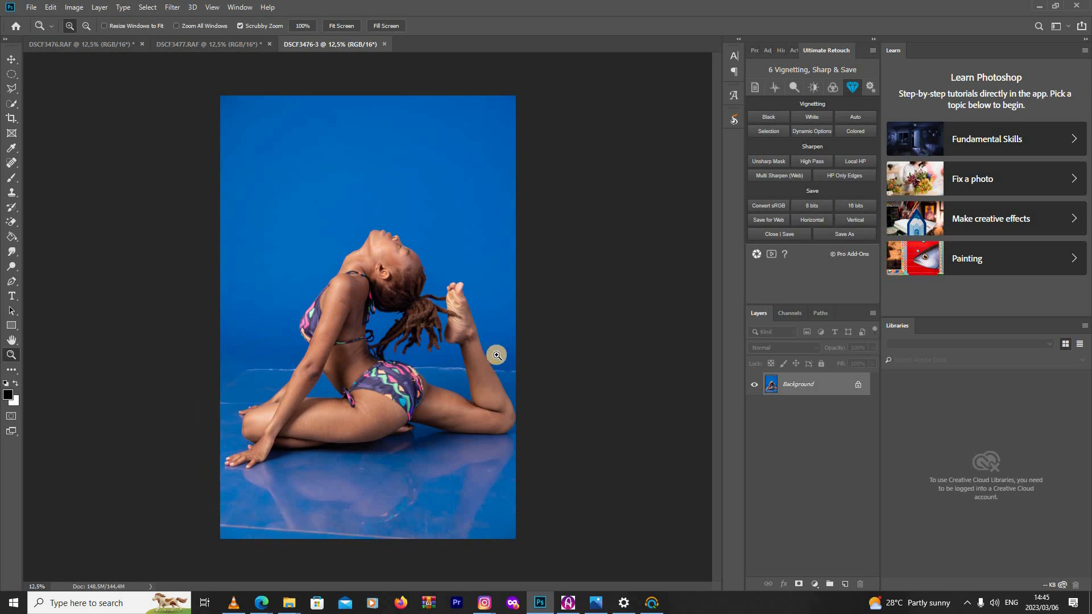
Crop a narrow strip off the photo's lower edge to remove the bottom of the floor.
click(12, 163)
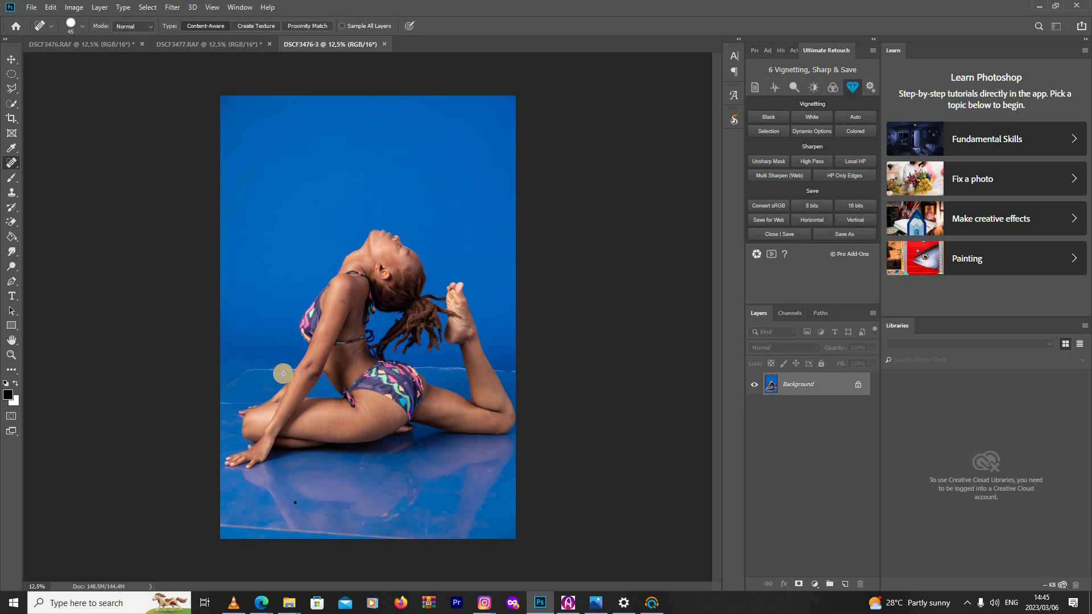
key(c)
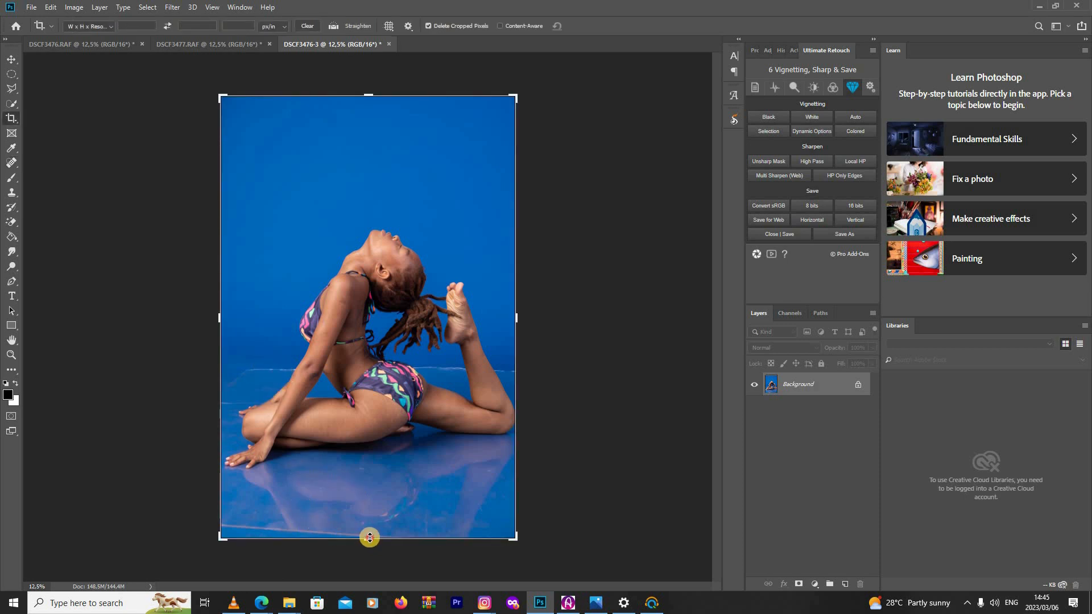
drag(369, 538, 383, 514)
click(592, 25)
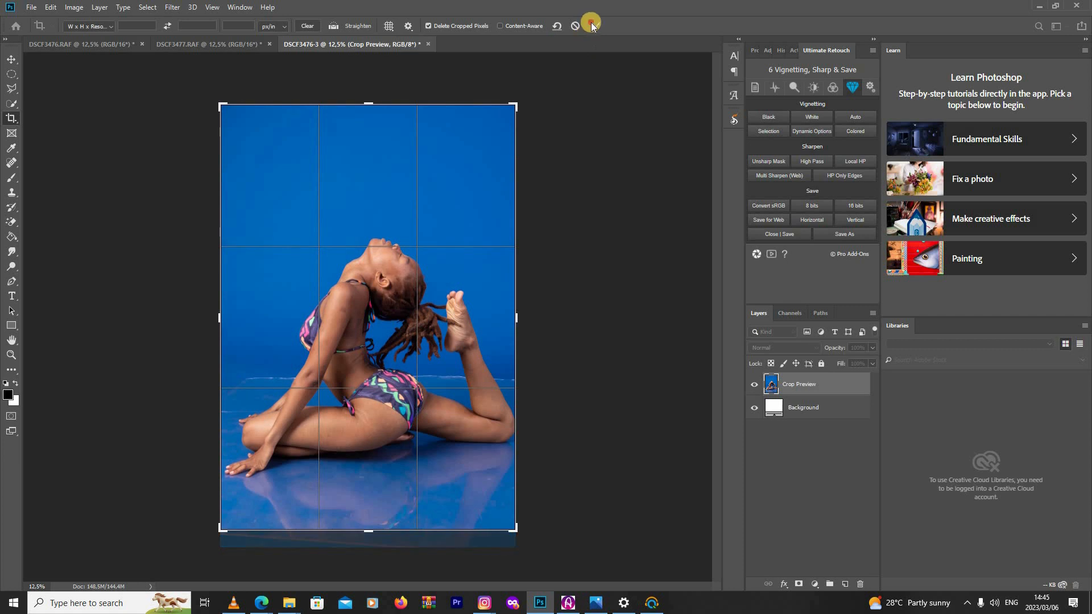
Remove the light floor edge lines beside the supporting arm with the Spot Healing Brush.
click(11, 163)
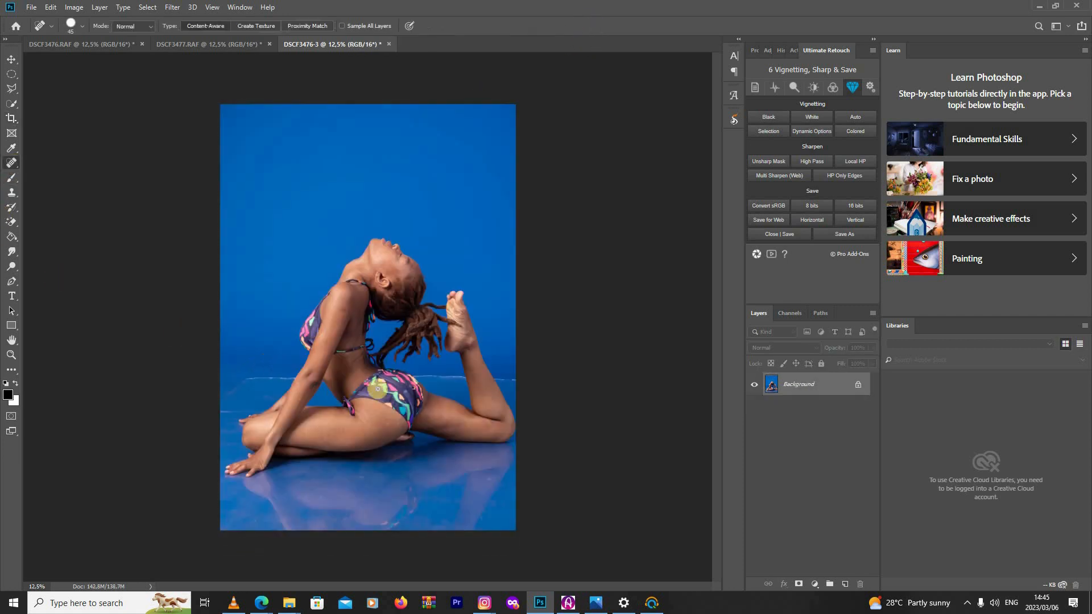
double_click(10, 356)
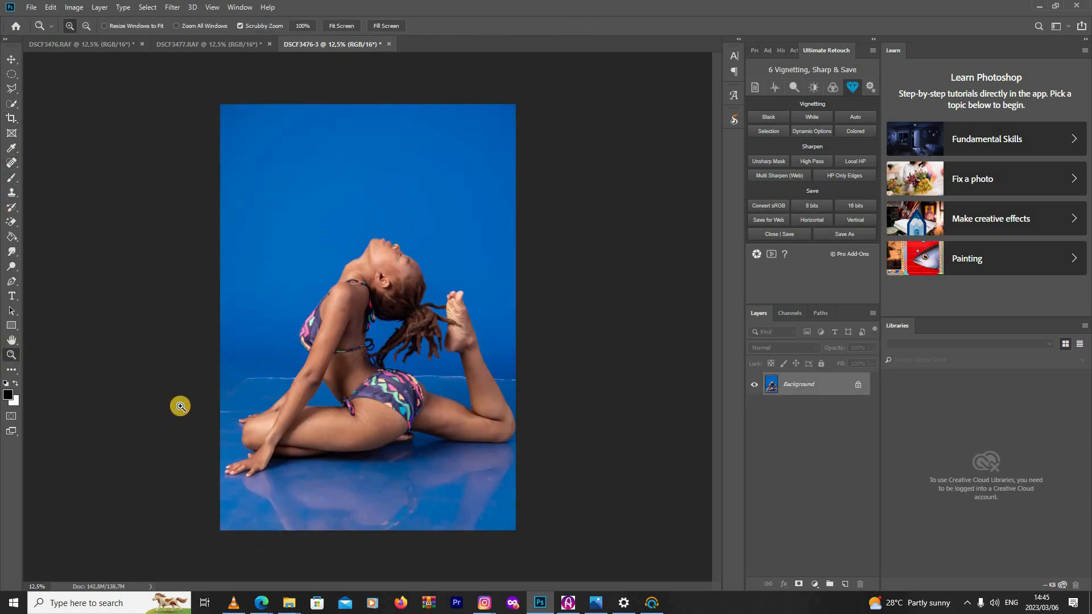
right_click(190, 401)
click(206, 408)
drag(172, 392, 268, 339)
click(11, 163)
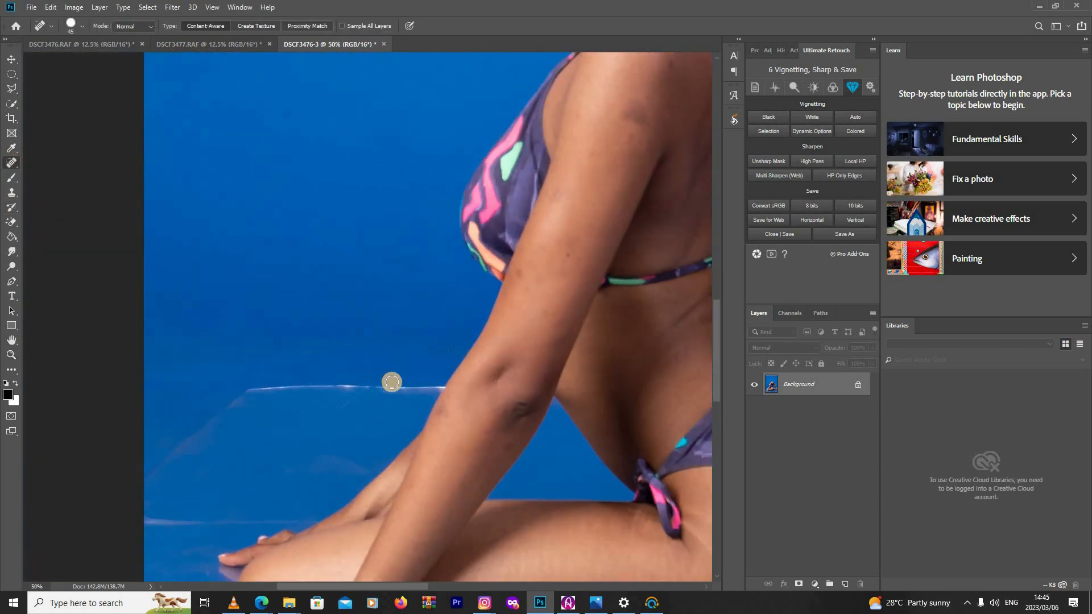
mouse_move(439, 387)
mouse_down()
mouse_move(250, 388)
mouse_move(226, 409)
mouse_up()
mouse_move(159, 462)
mouse_down()
mouse_move(136, 507)
mouse_move(144, 521)
mouse_move(310, 516)
mouse_up()
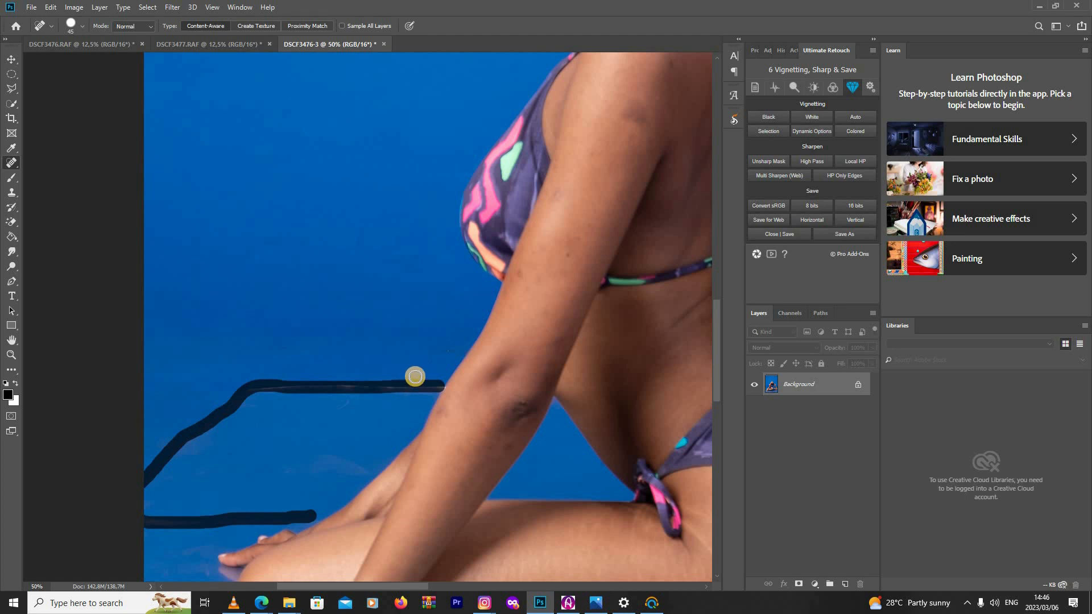
drag(415, 377, 416, 378)
click(409, 393)
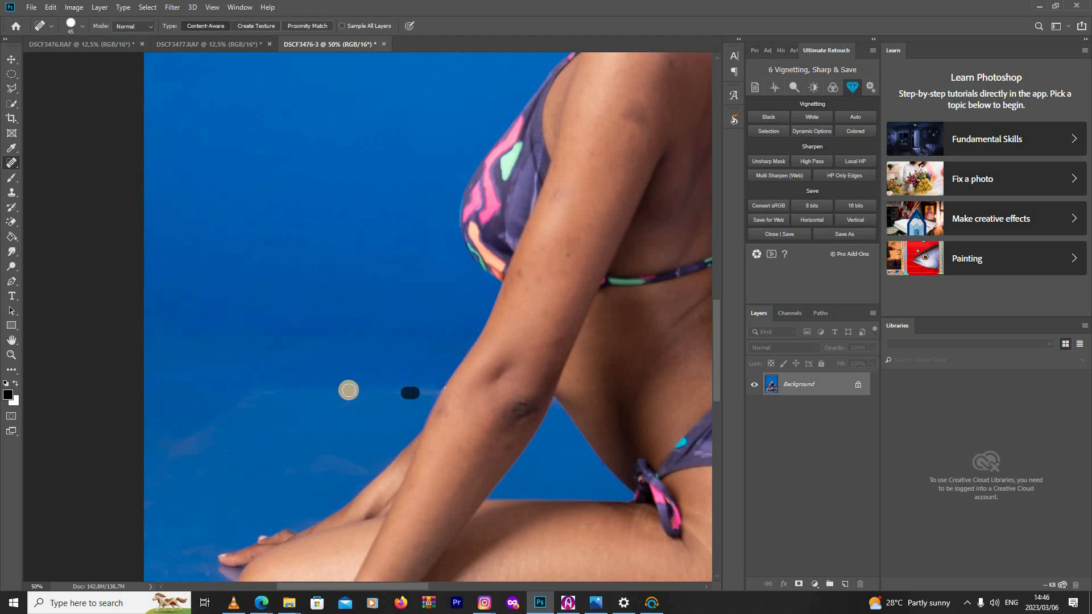
Heal the dark blemishes on the upper arm and shoulder.
click(561, 189)
click(595, 223)
drag(635, 107, 641, 117)
mouse_move(640, 130)
mouse_down()
mouse_move(632, 150)
mouse_move(592, 165)
mouse_up()
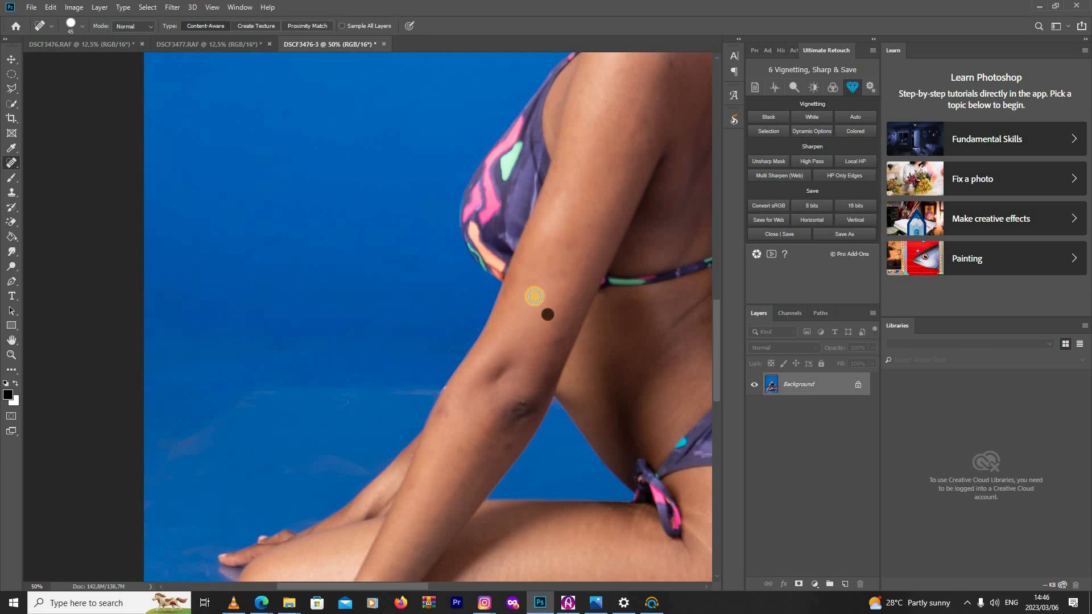
Heal the dark spots along the underside of the front thigh.
scroll(512, 318, down, 5)
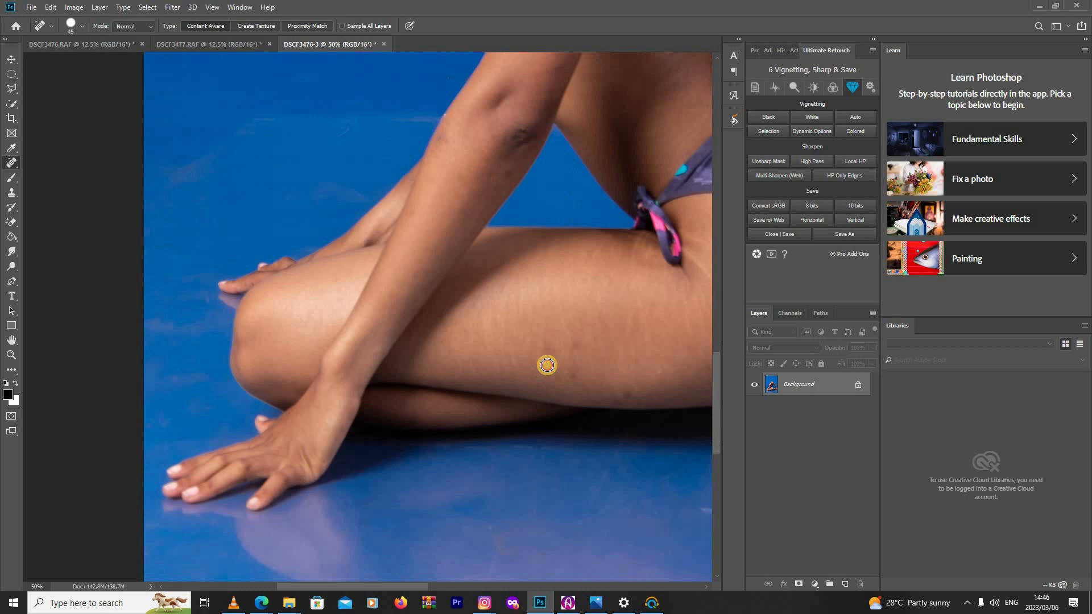
drag(541, 371, 555, 339)
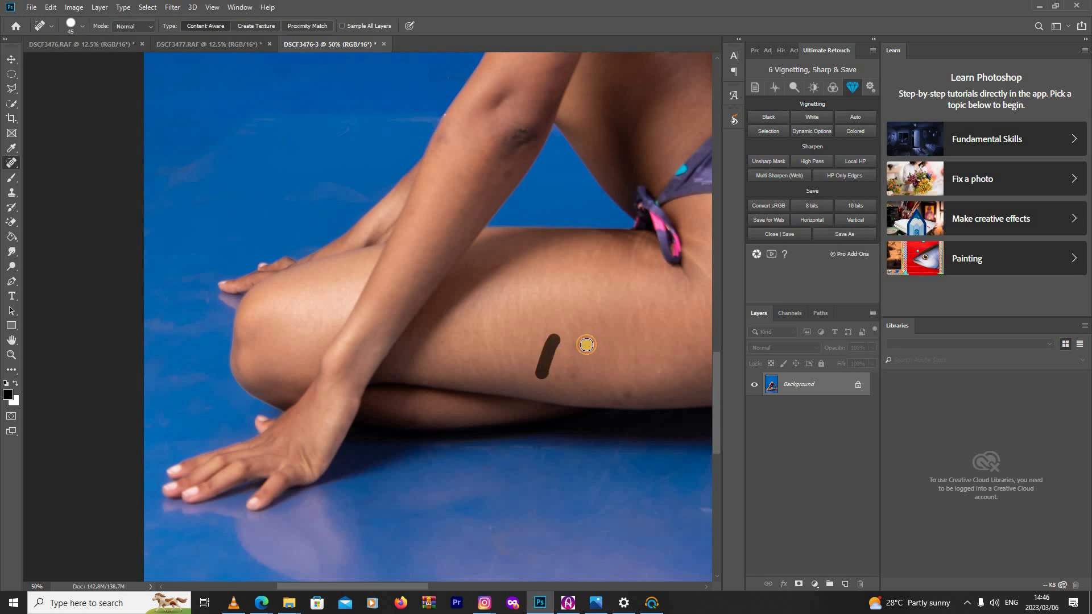
click(620, 392)
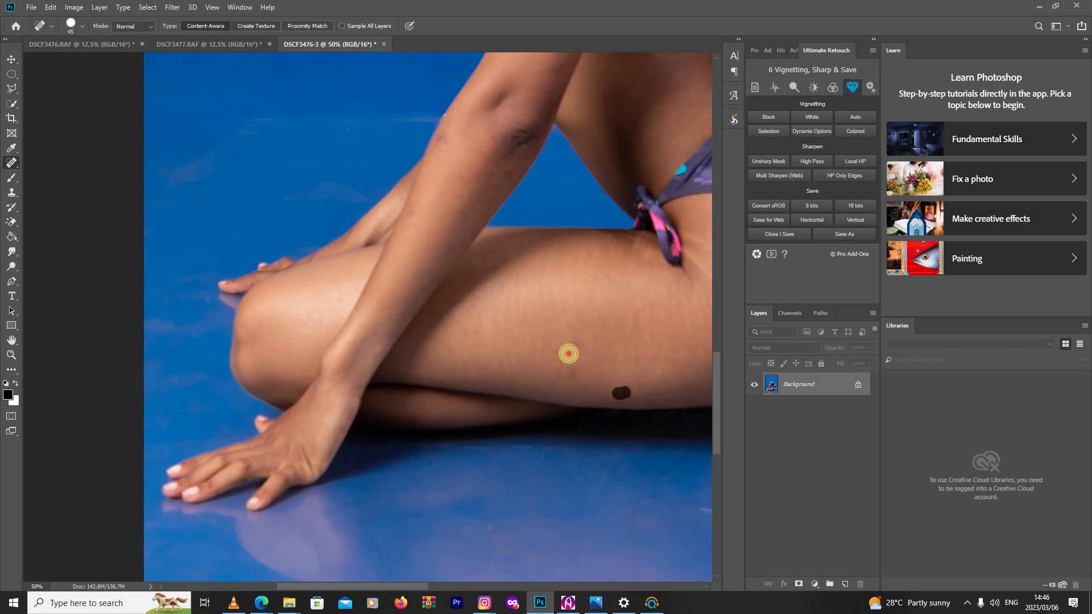
click(580, 358)
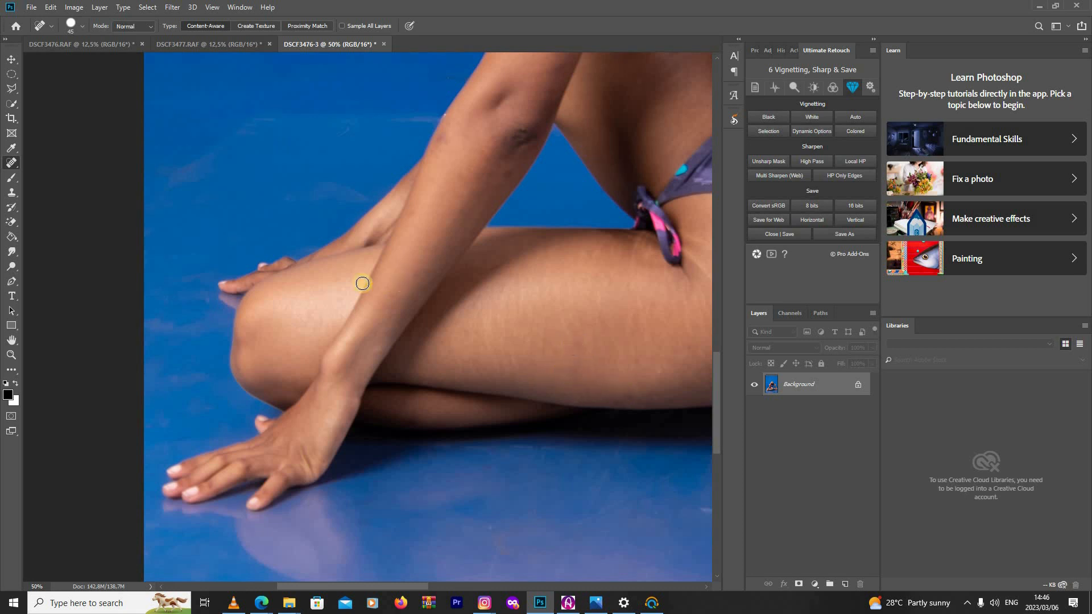
Examine the body and floor at different magnifications for remaining blemishes and lines.
key(z)
key(ctrl+0)
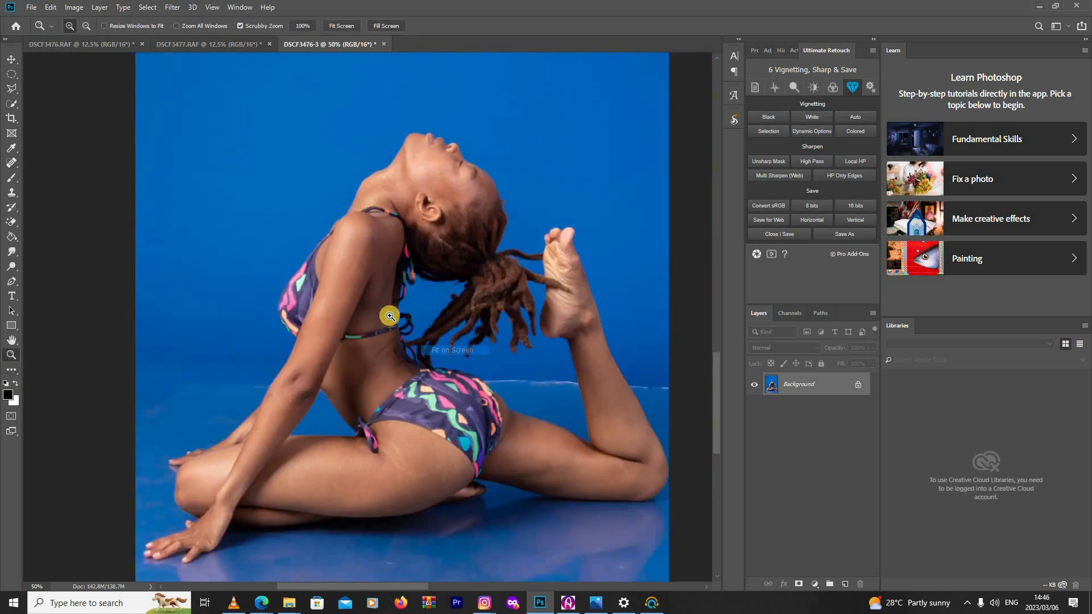
click(459, 378)
click(291, 259)
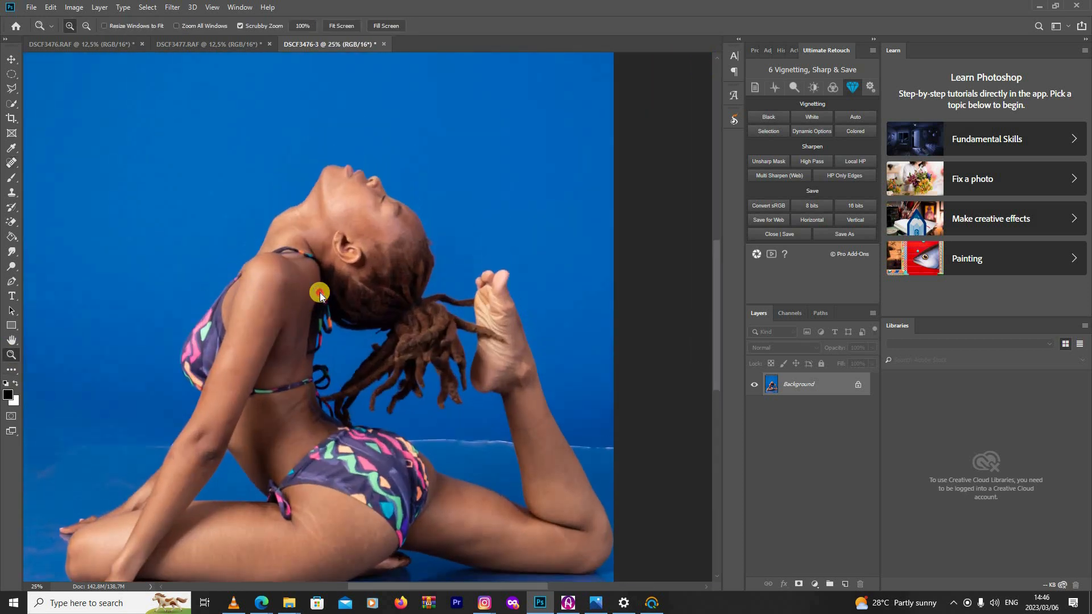
click(319, 293)
click(334, 291)
right_click(366, 280)
click(376, 288)
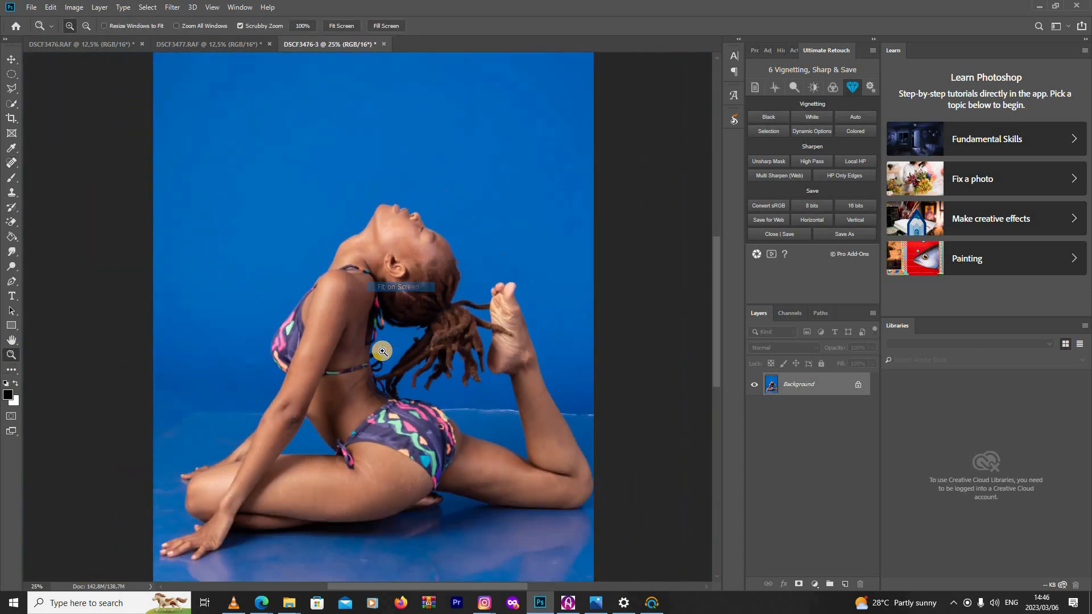
click(440, 375)
click(445, 376)
right_click(445, 376)
click(484, 382)
click(378, 412)
click(372, 412)
Heal the light marks on the hip and remove the floor's edge line behind the raised leg.
scroll(356, 330, up, 4)
key(j)
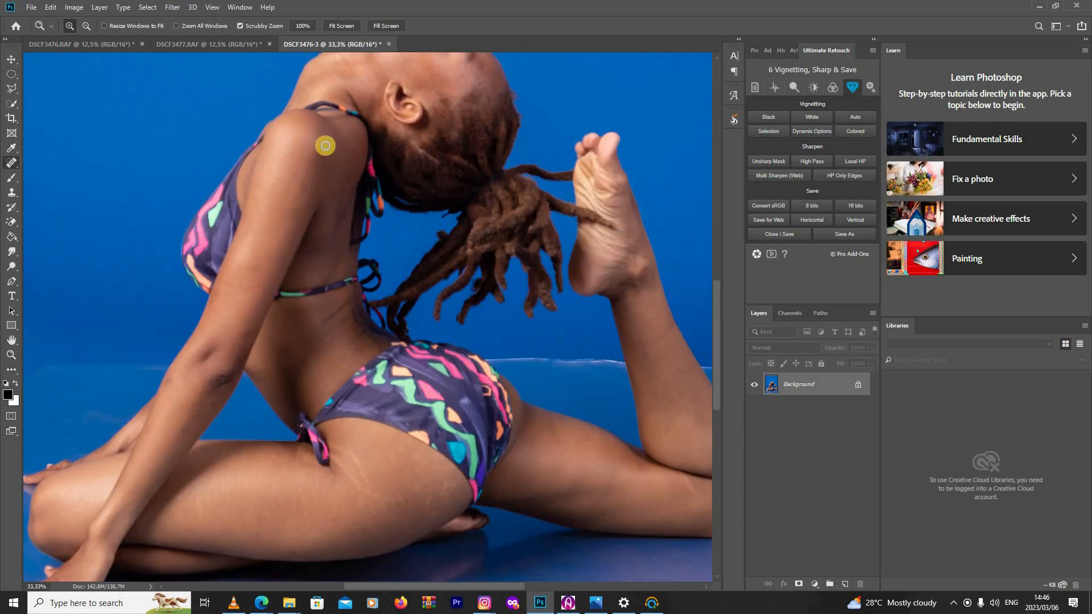
scroll(357, 364, down, 2)
drag(348, 391, 370, 421)
click(348, 414)
drag(490, 296, 624, 299)
drag(507, 585, 572, 585)
drag(448, 302, 506, 307)
scroll(507, 307, down, 2)
scroll(506, 307, up, 1)
Blend the remaining floor line traces beside the supporting arm into the blue backdrop with the Mixer Brush.
right_click(9, 178)
click(63, 212)
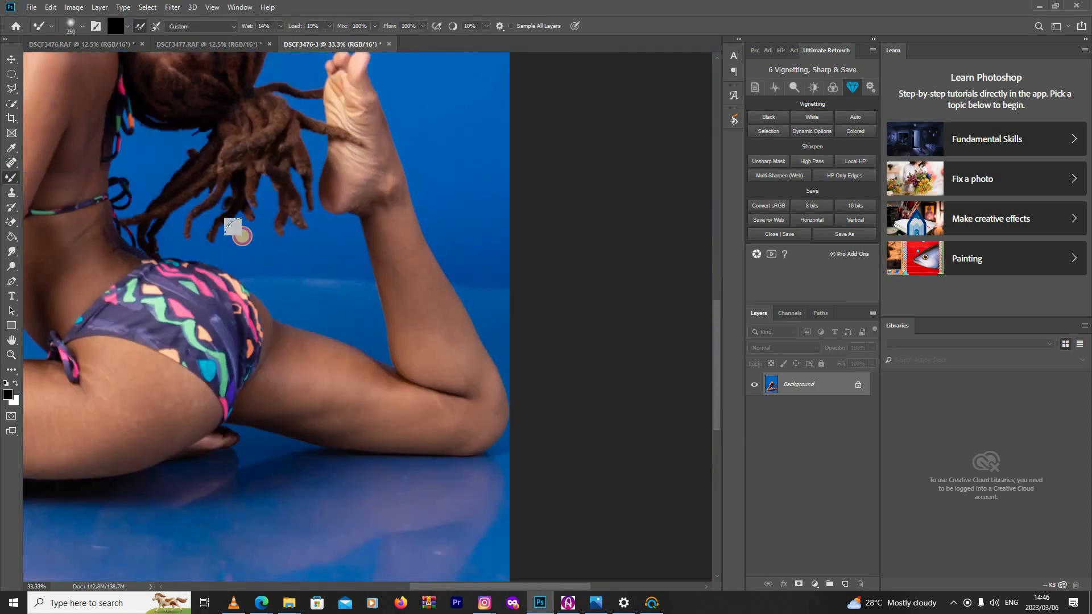
drag(518, 586, 382, 582)
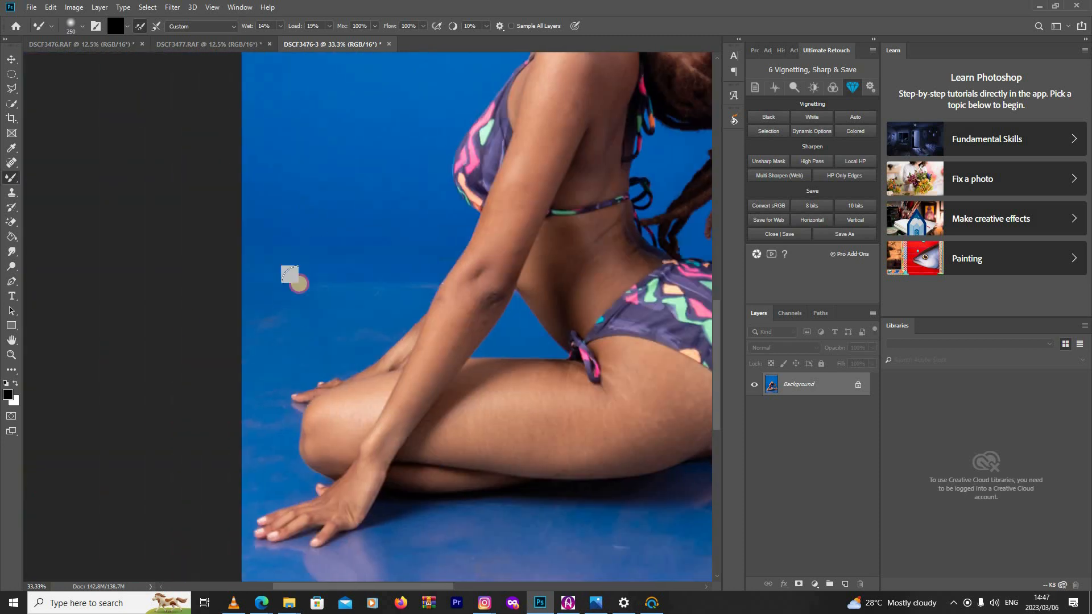
drag(298, 283, 358, 259)
scroll(392, 267, down, 1)
Review the whole retouched photo at several zoom levels.
key(z)
alt+click(383, 291)
right_click(383, 291)
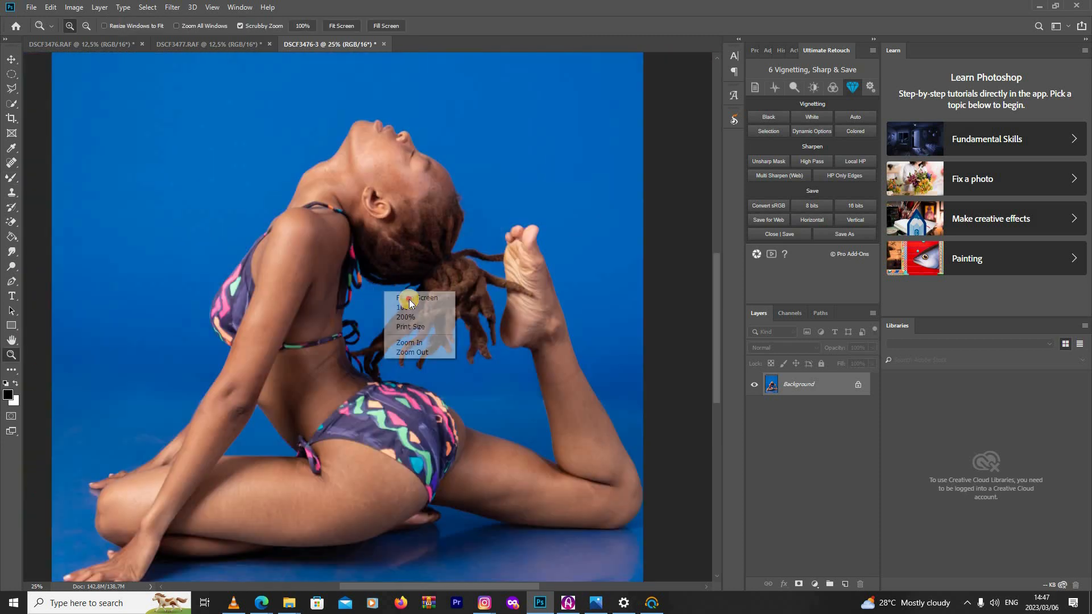
click(408, 298)
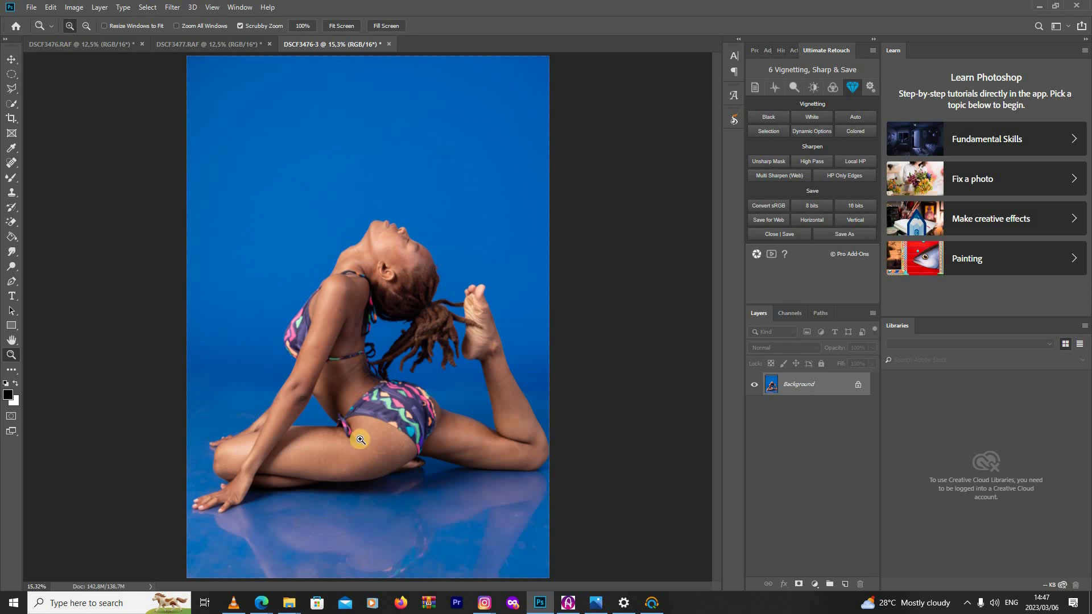
right_click(415, 276)
right_click(381, 287)
click(417, 349)
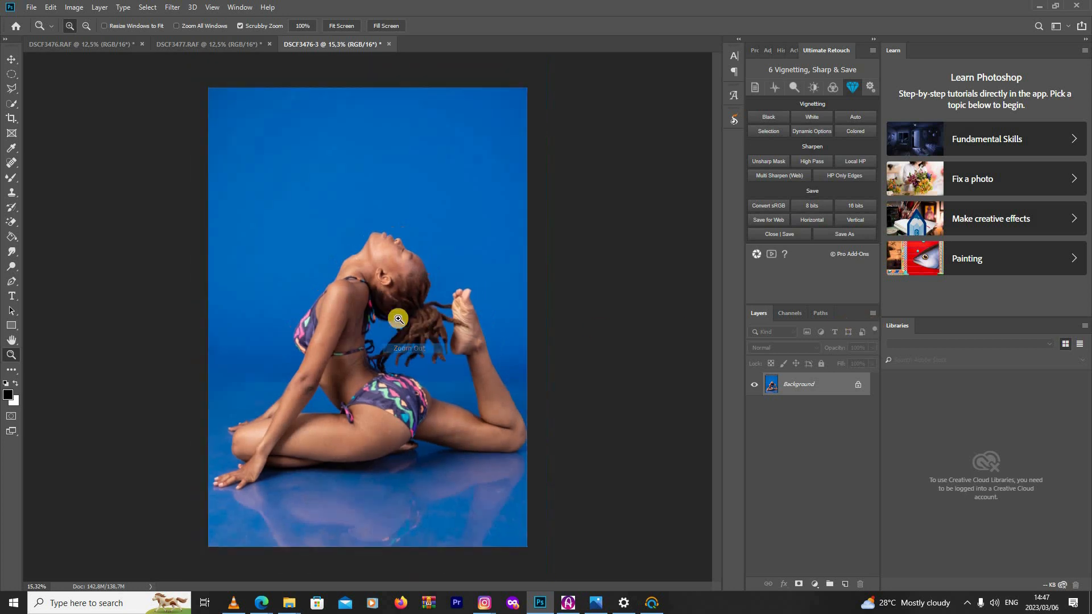
double_click(519, 240)
right_click(524, 244)
click(524, 245)
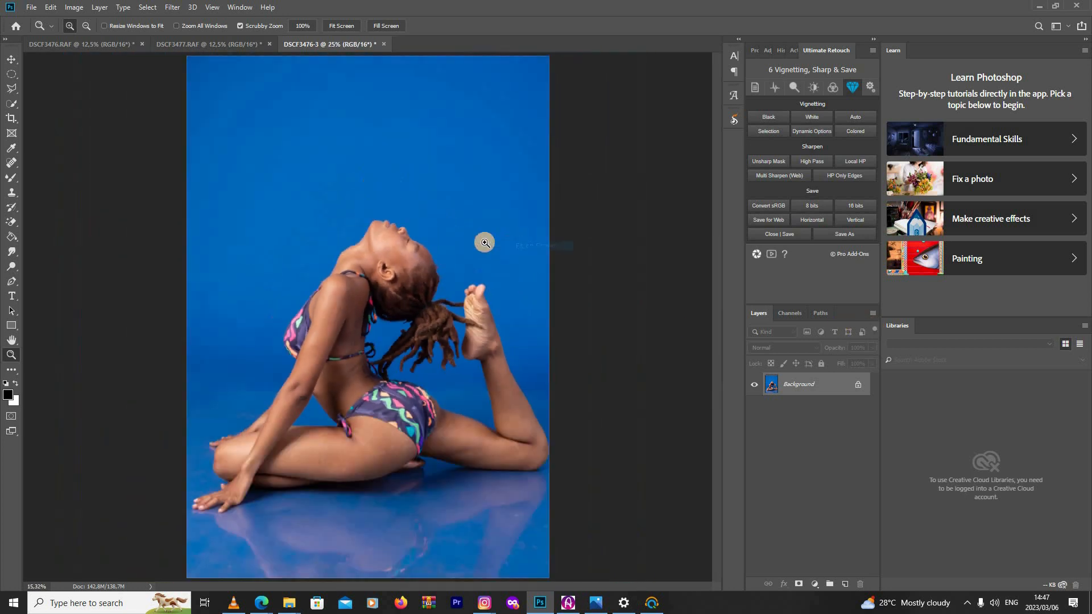
right_click(504, 295)
click(506, 303)
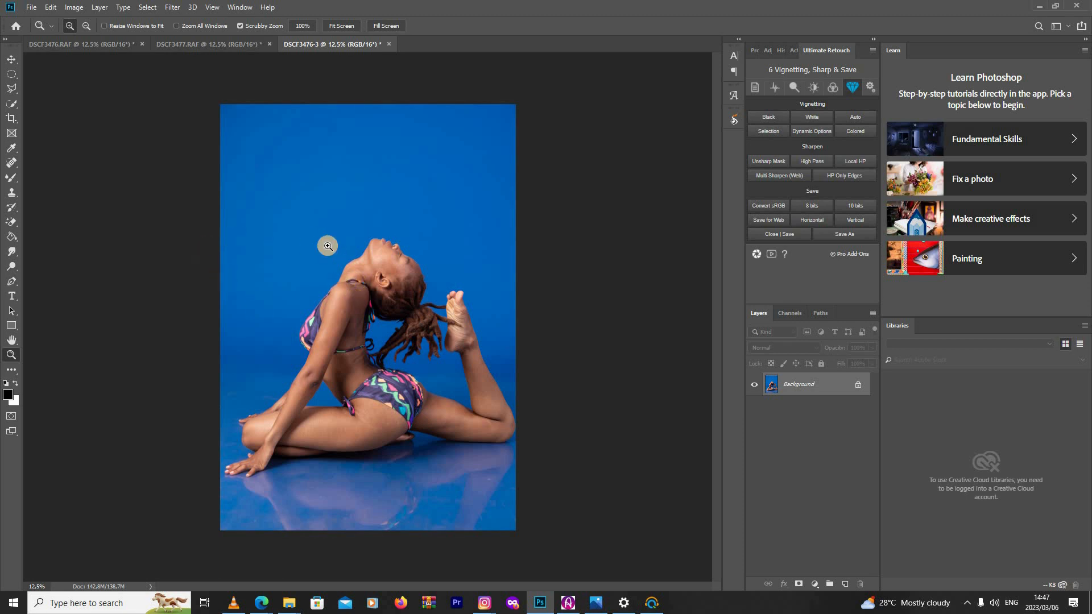
Select the subject automatically, check the selection in Quick Mask, and copy it to a new layer.
click(12, 104)
click(289, 27)
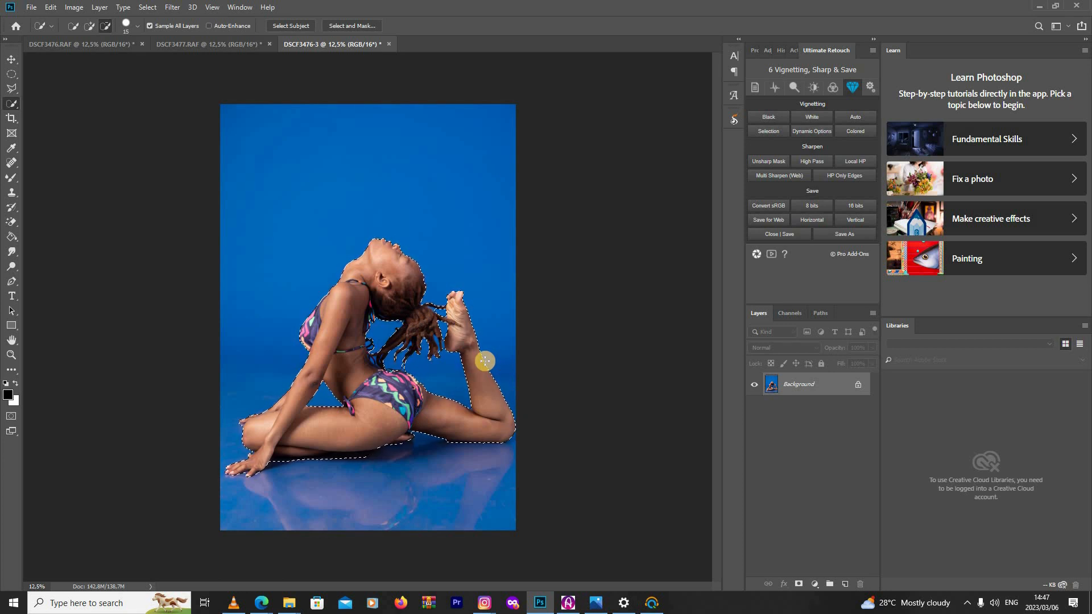
key(q)
key(q)
key(ctrl+j)
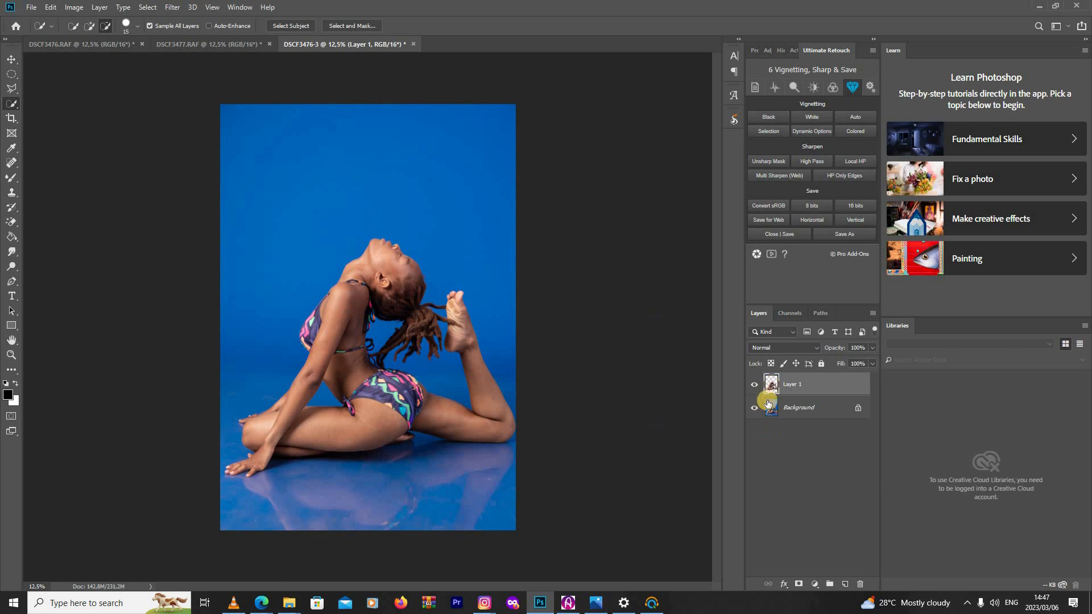
Check the subject cutout by hiding and showing the Background layer.
click(756, 414)
click(756, 414)
click(756, 414)
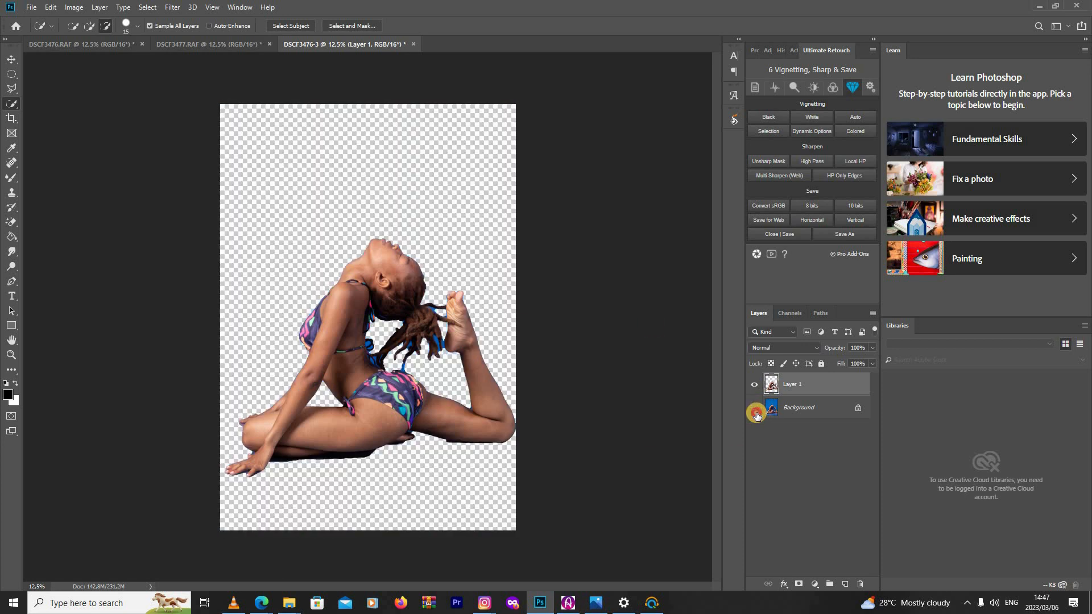
click(756, 414)
click(755, 414)
click(756, 413)
click(756, 414)
click(756, 414)
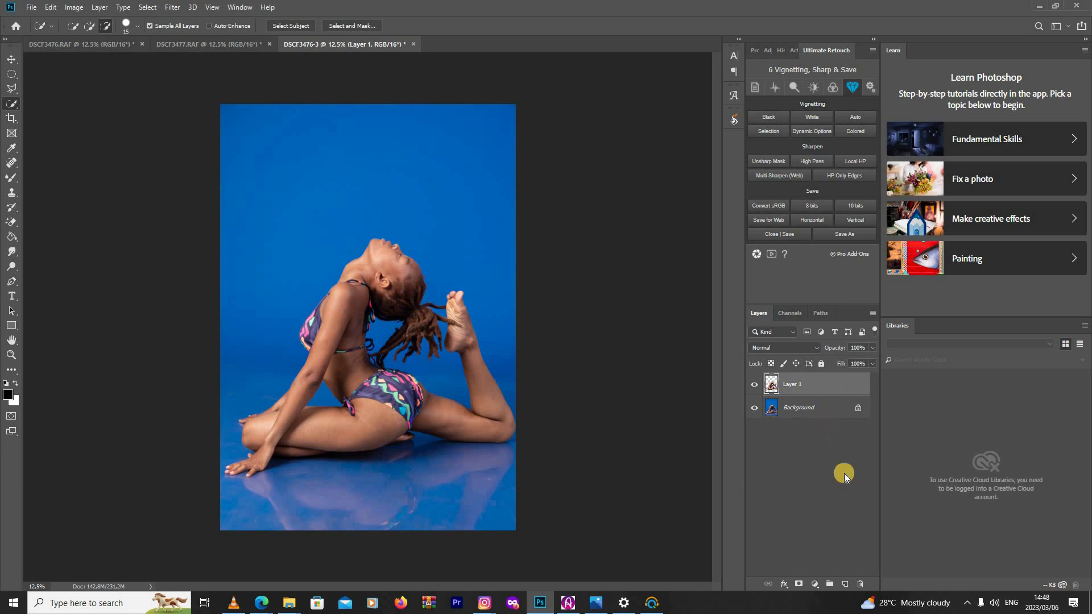
Fill the subject's shape with black on a new layer above the cutout, using Layer 1's outline as the selection, and deselect.
key(ctrl+shift+alt+n)
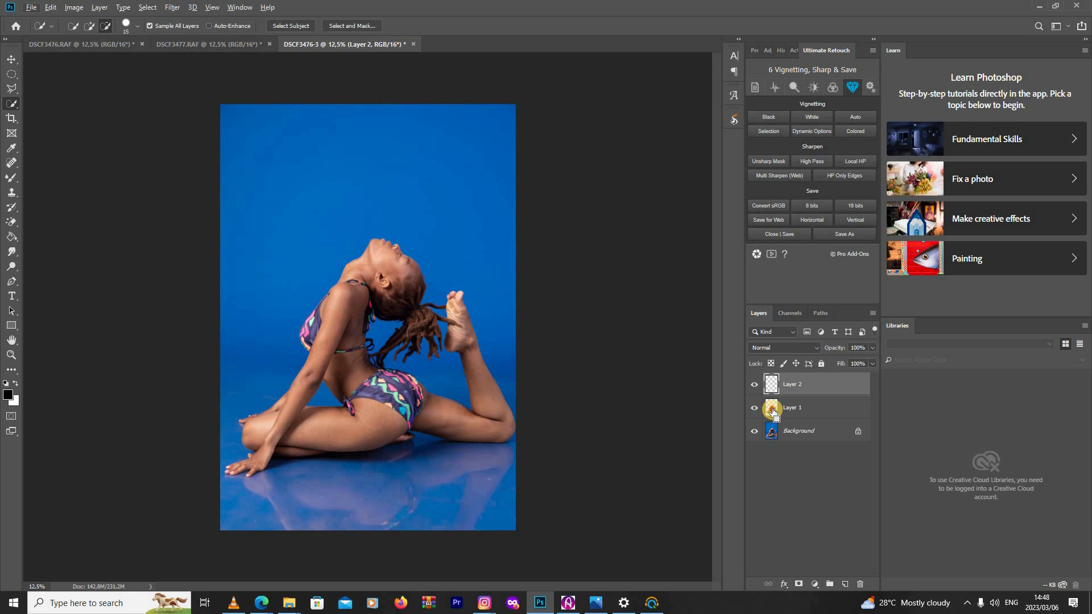
ctrl+click(772, 410)
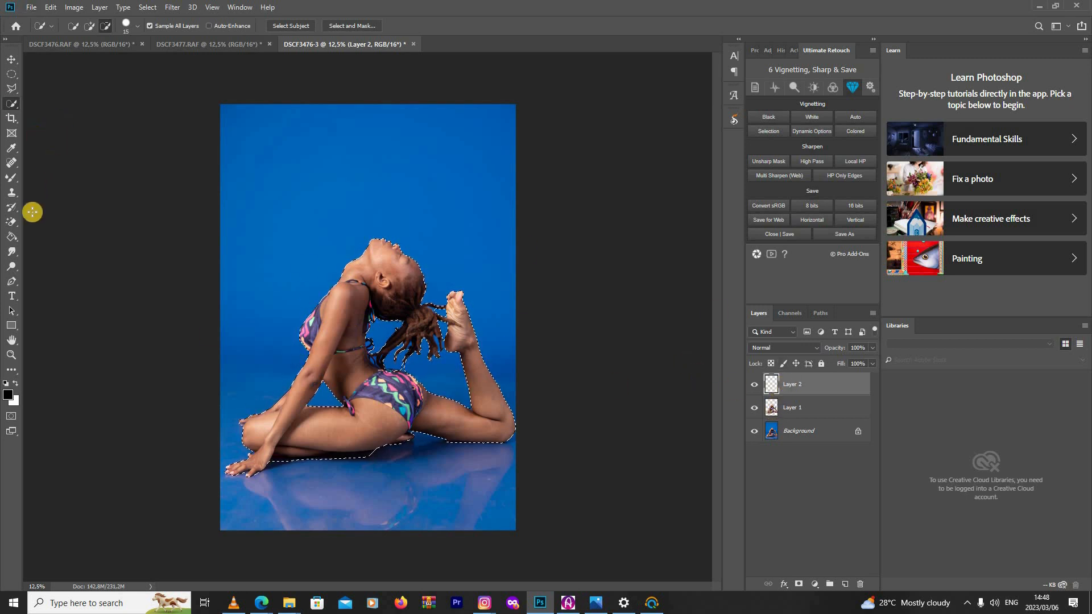
click(12, 237)
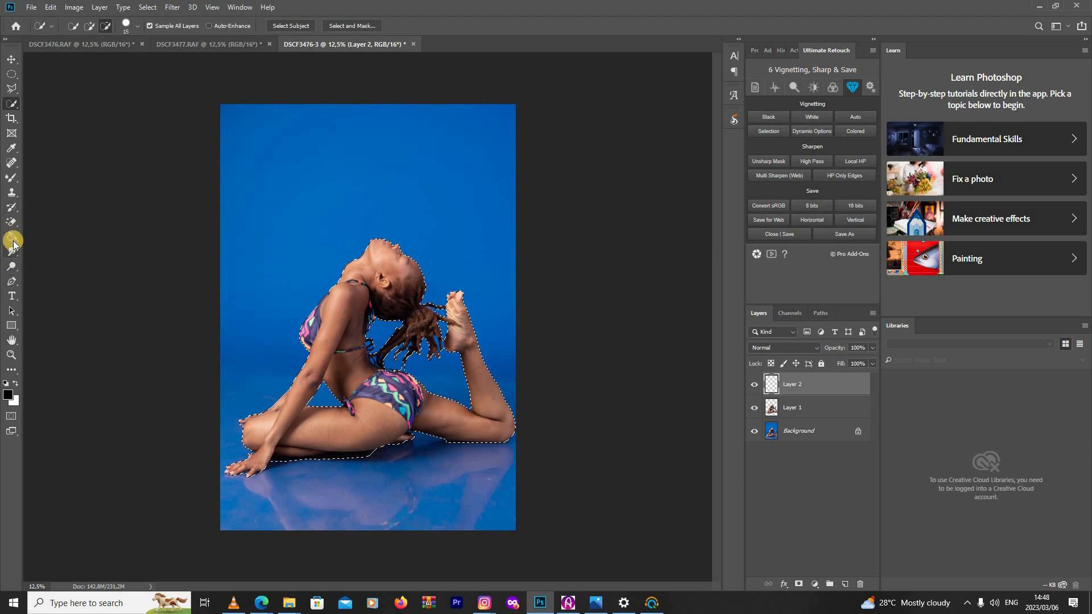
click(353, 275)
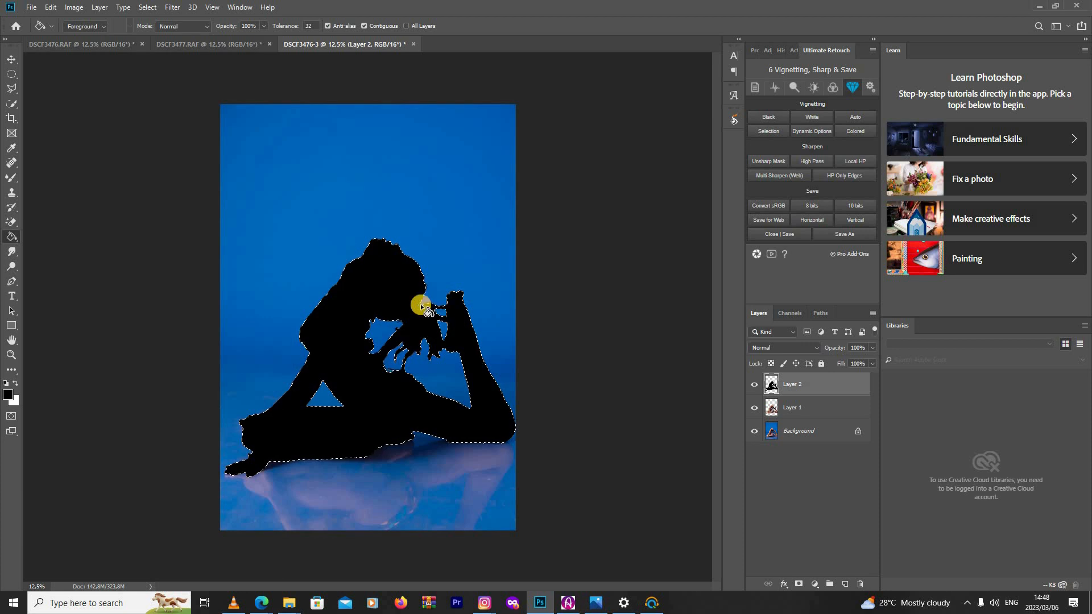
key(ctrl+d)
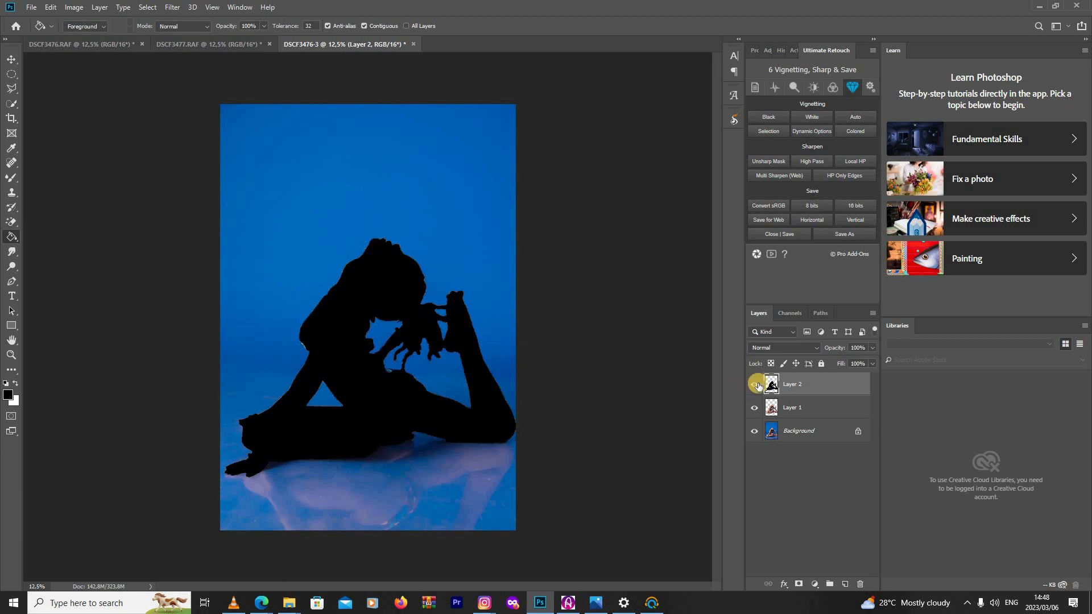
Move the black silhouette layer beneath Layer 1 and shift it right and down to about X 2496 px, Y 3721.5 px.
drag(775, 387, 777, 420)
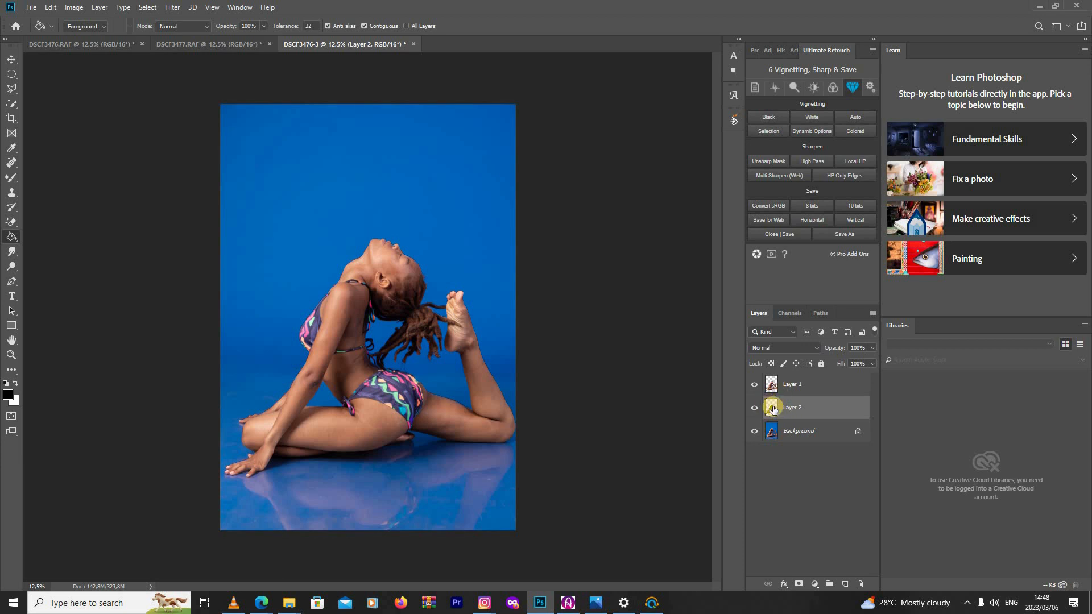
click(464, 373)
key(ctrl+t)
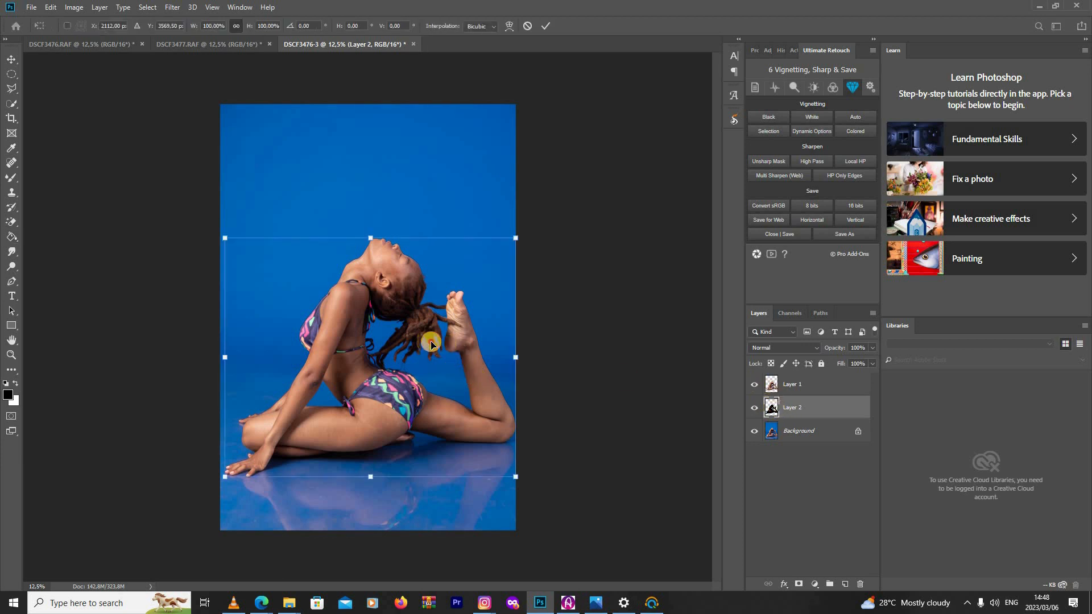
drag(431, 344, 450, 355)
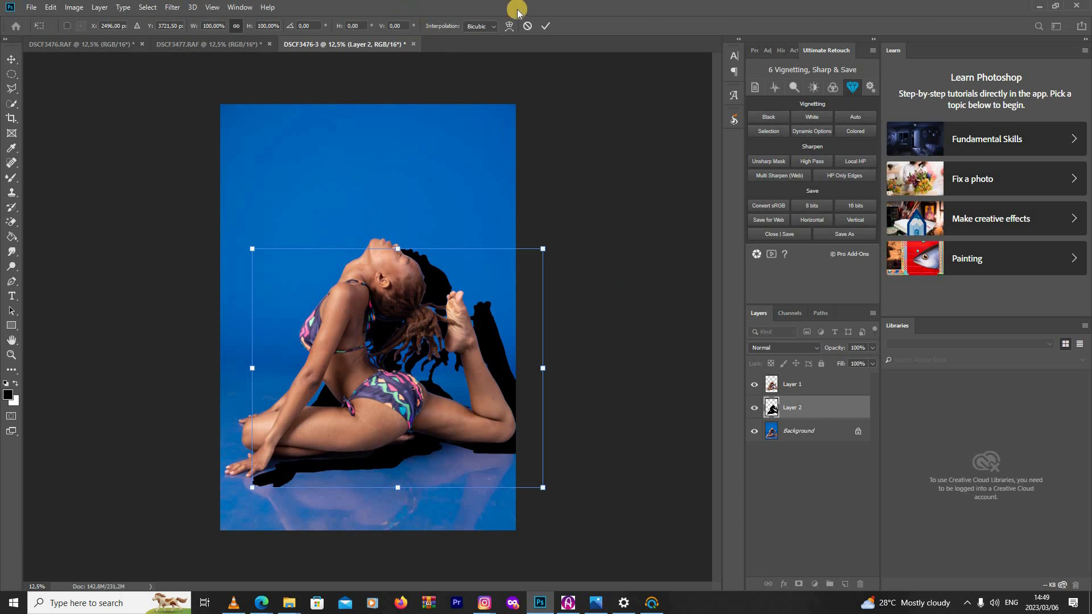
click(545, 25)
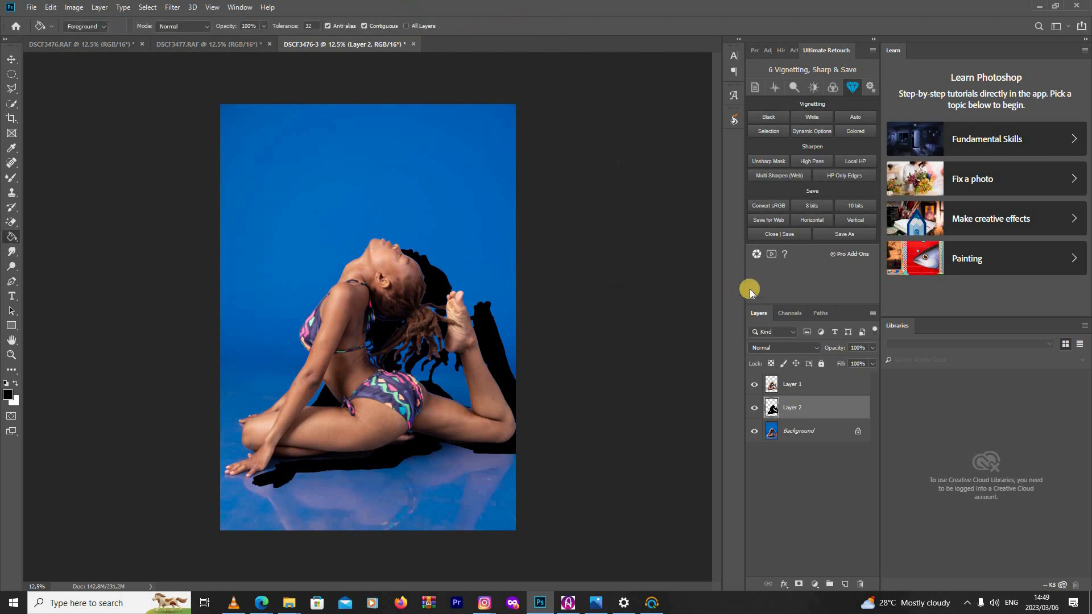
Add a new layer above Layer 1 and draw a circular selection around the subject's head and torso.
click(817, 391)
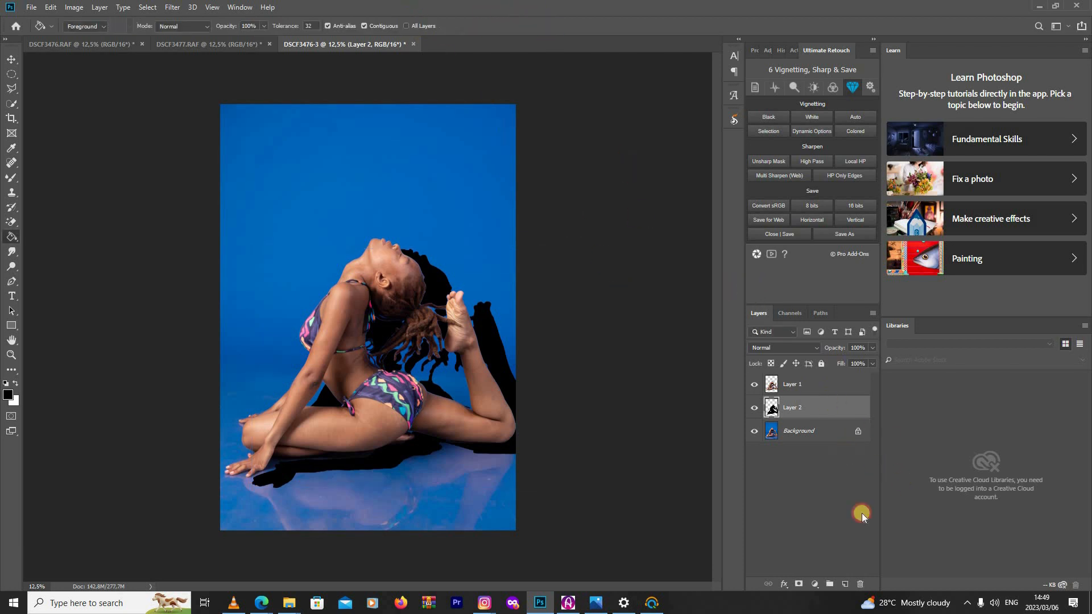
click(844, 585)
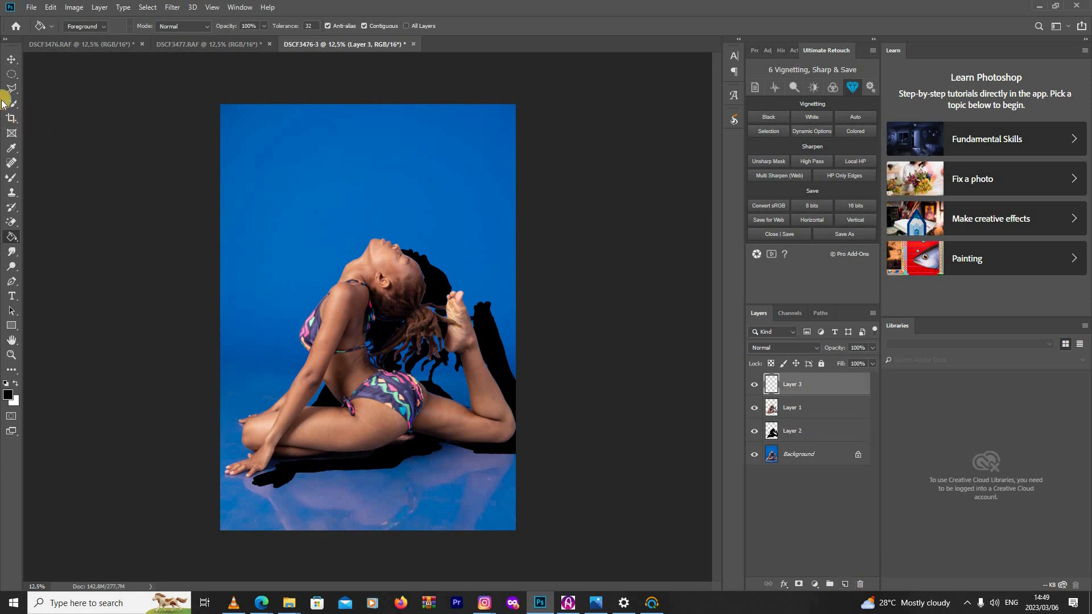
key(m)
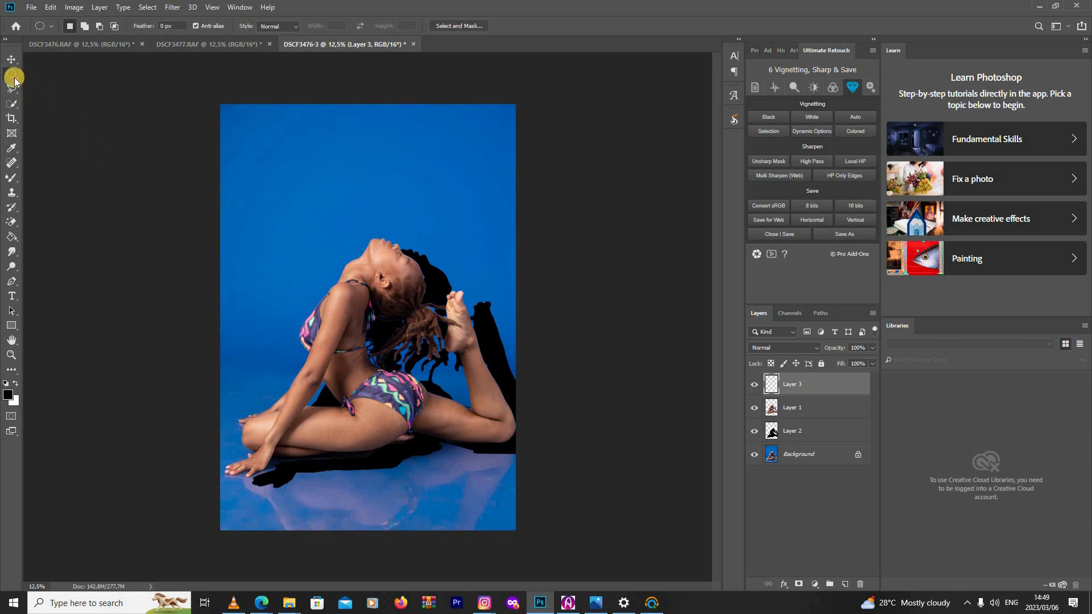
drag(20, 78, 32, 87)
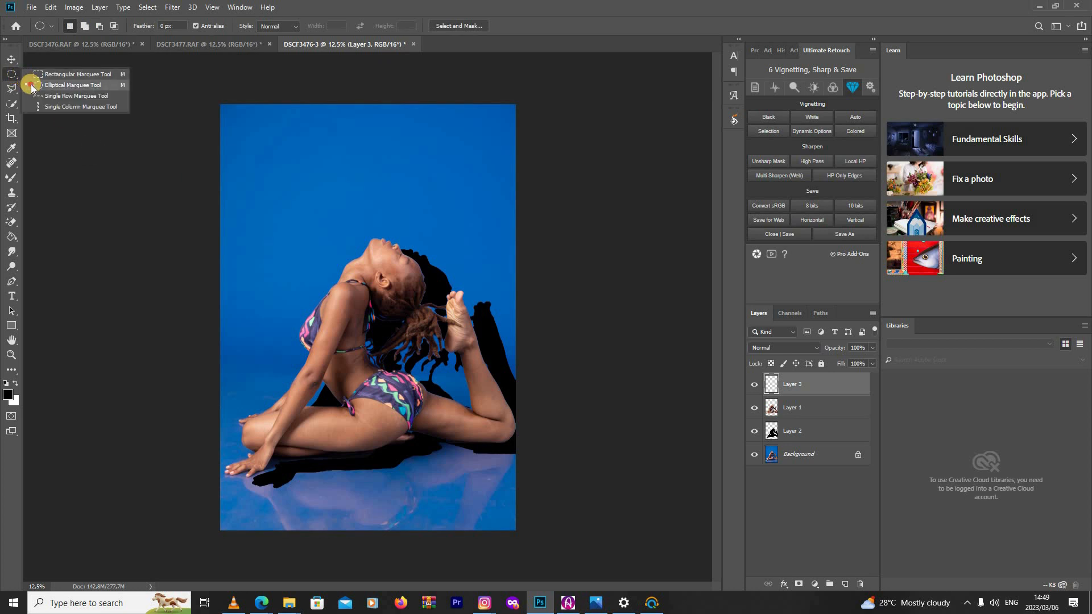
click(31, 87)
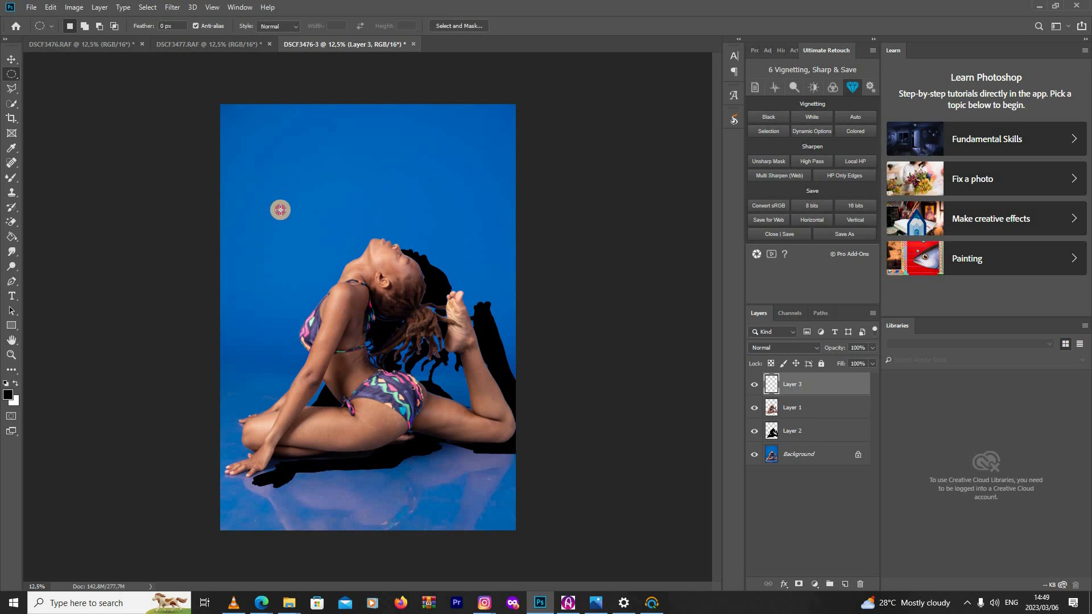
drag(283, 251, 804, 381)
drag(439, 351, 429, 323)
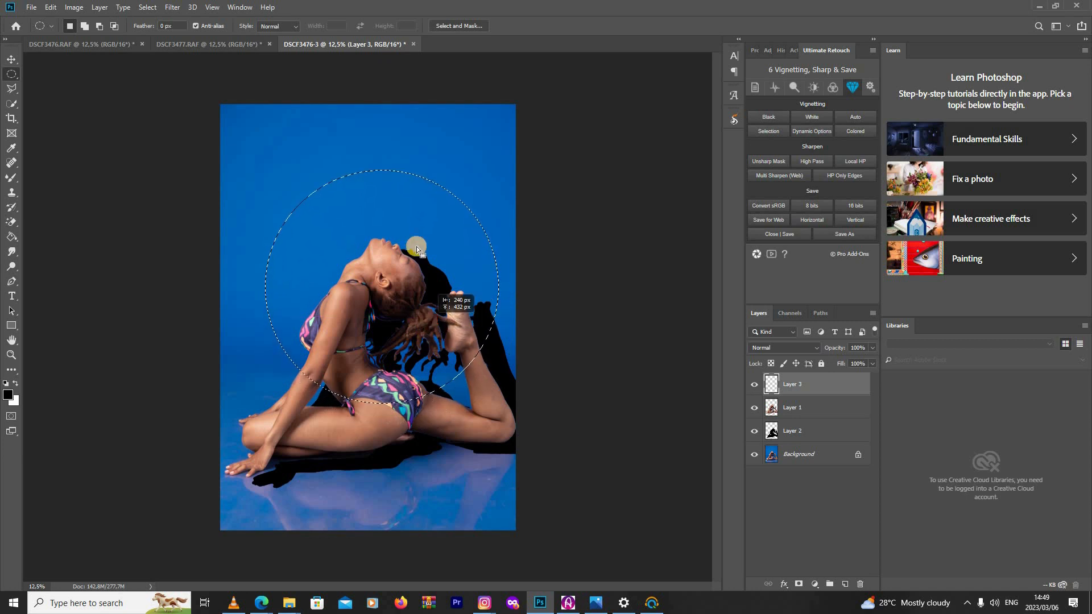
Invert the circular selection and fill the area outside the circle with black on Layer 3.
right_click(389, 183)
click(415, 200)
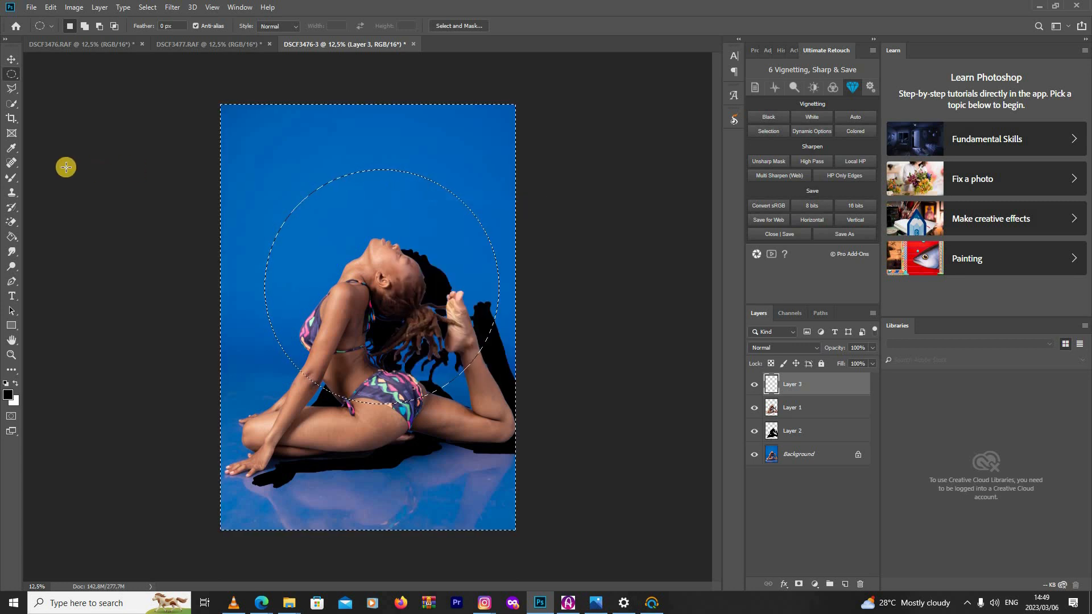
click(12, 237)
click(241, 158)
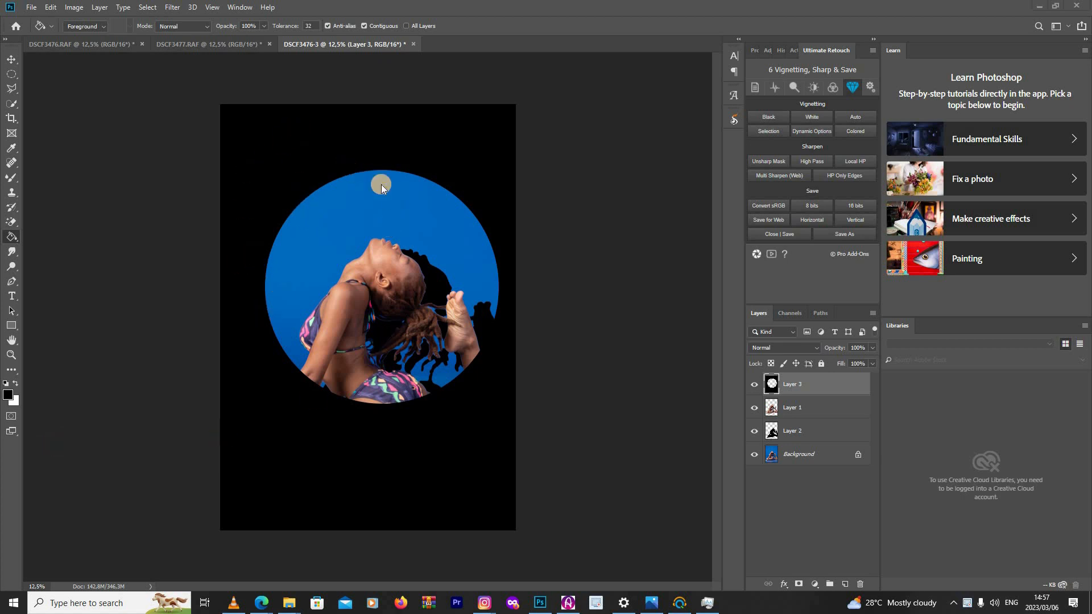
Apply a Gaussian Blur with a 26.3-pixel radius to Layer 3 and remove the selection.
click(172, 7)
mouse_move(217, 139)
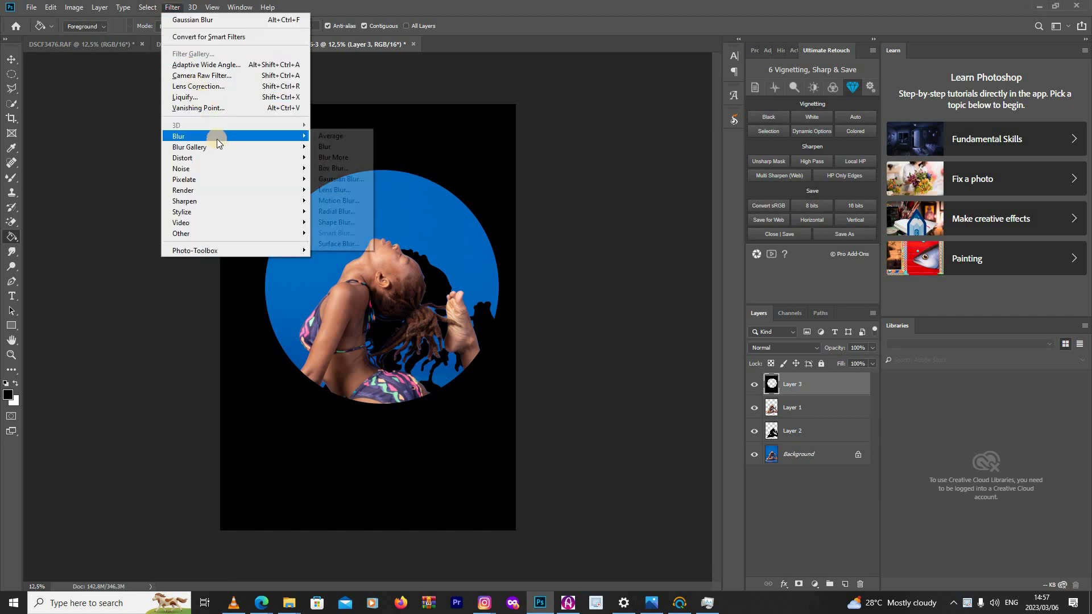
click(341, 179)
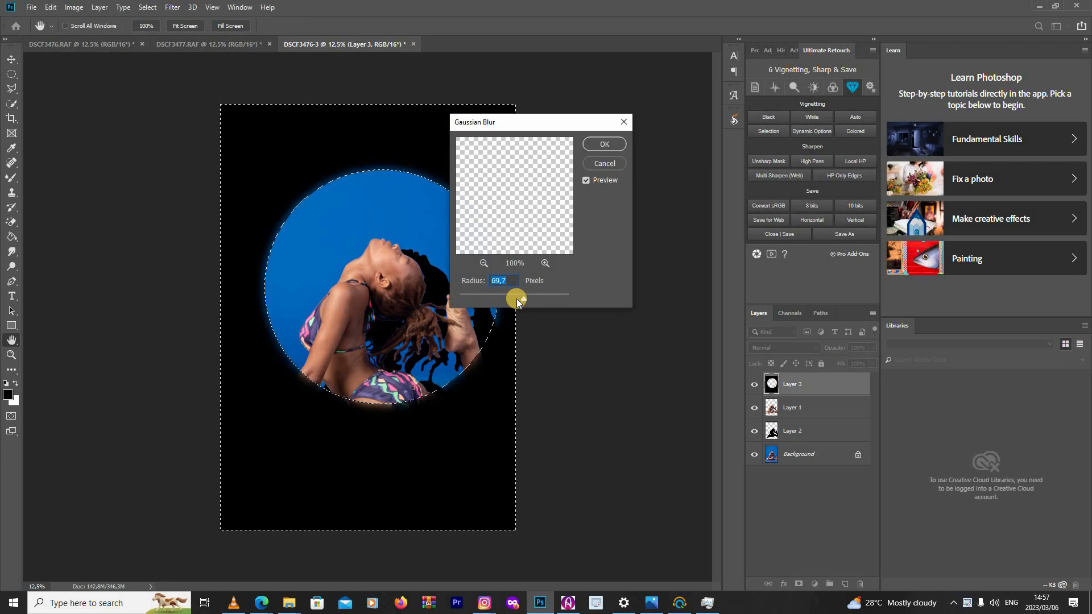
drag(511, 298, 510, 298)
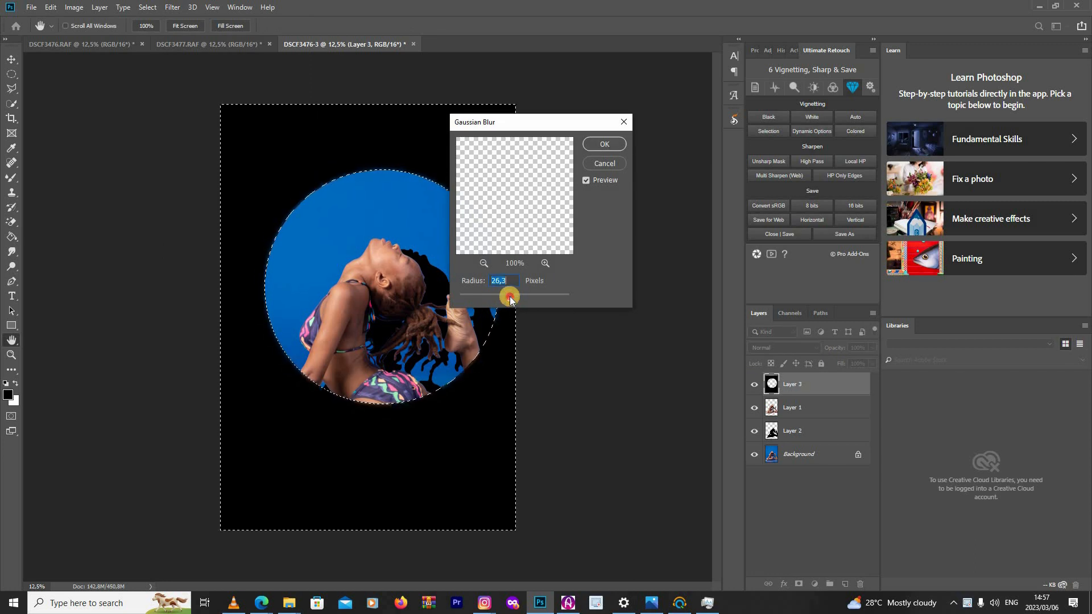
click(604, 144)
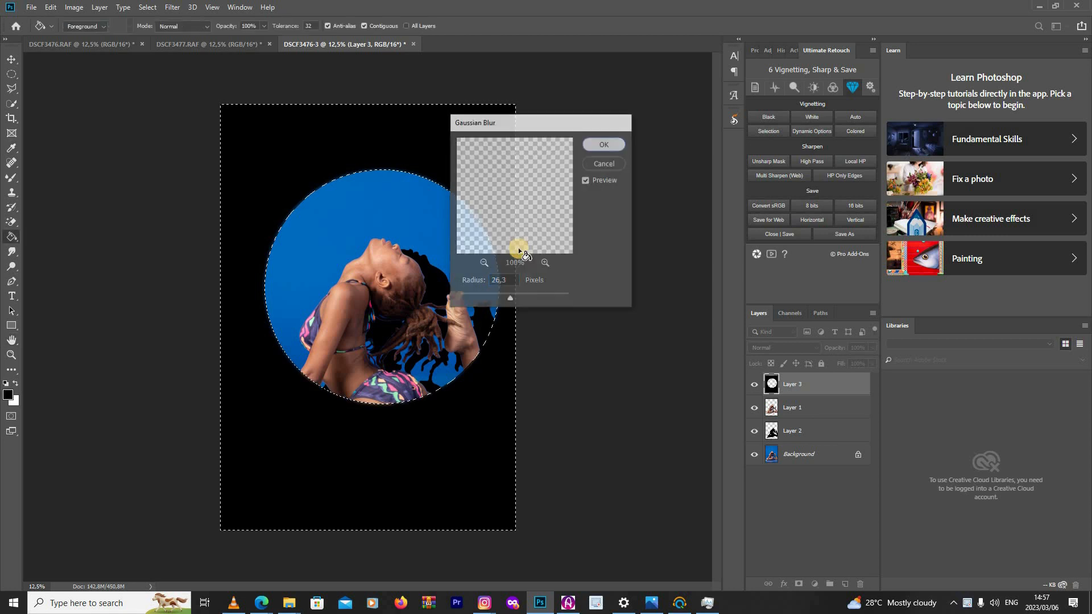
key(g)
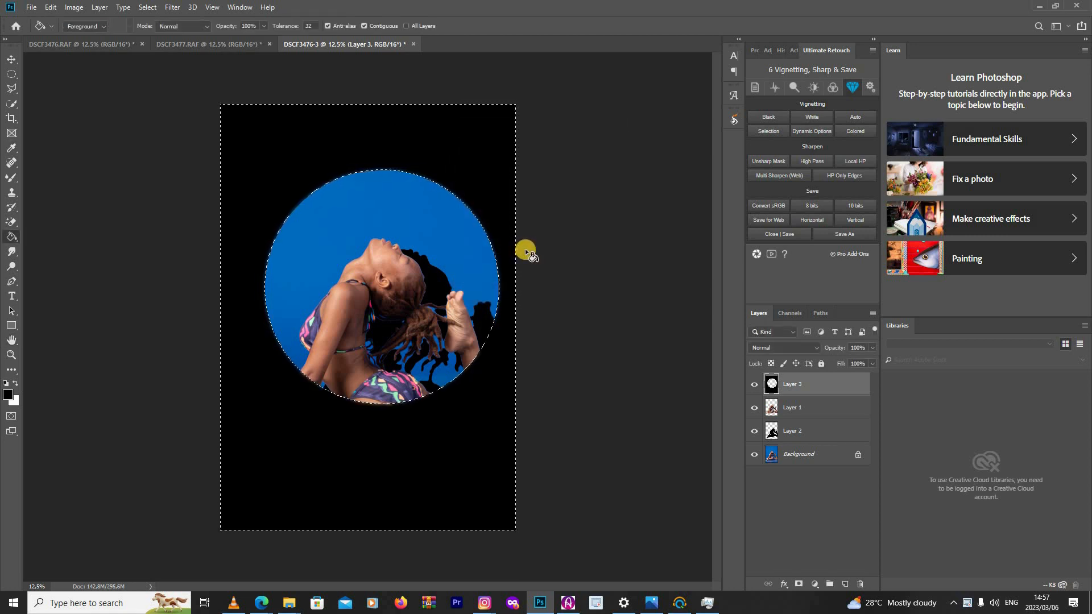
key(ctrl+d)
key(a)
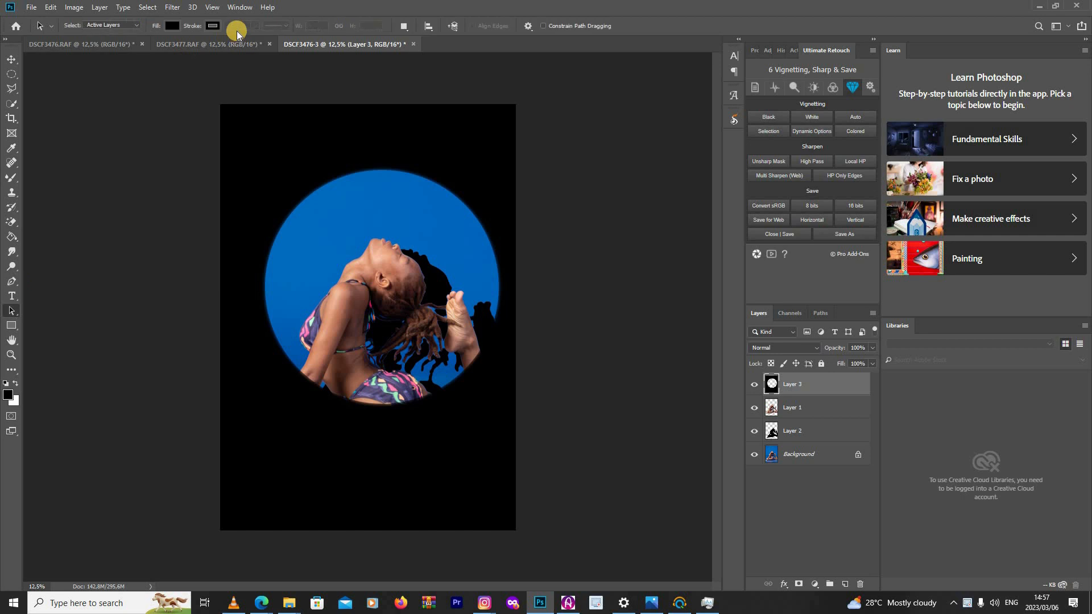
Apply Gaussian Blur to Layer 3 again without a selection to soften the circle's edge further.
click(178, 7)
mouse_move(195, 11)
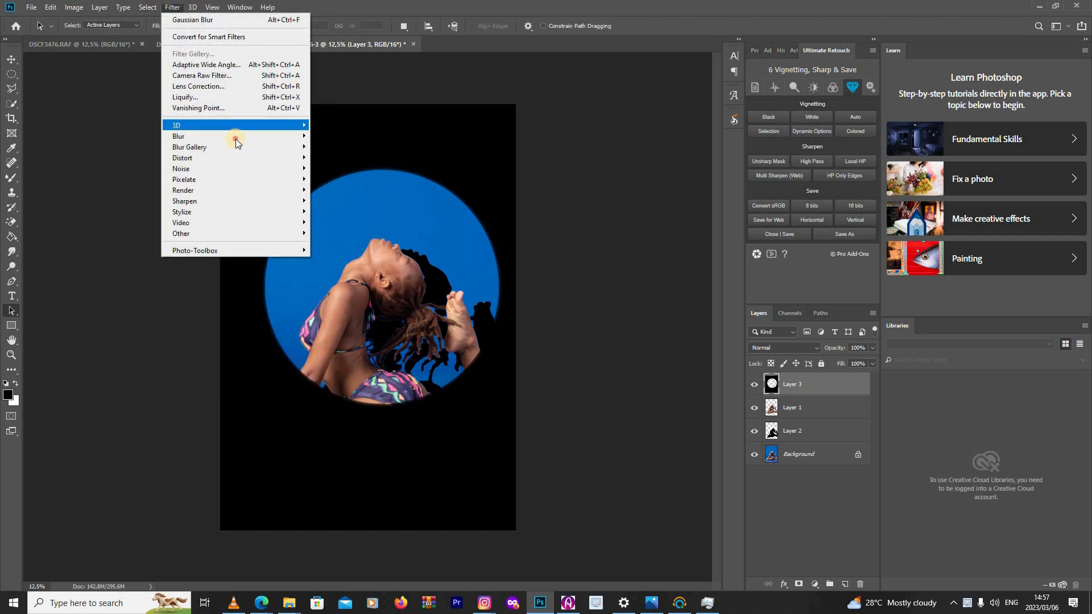
mouse_move(235, 138)
click(342, 179)
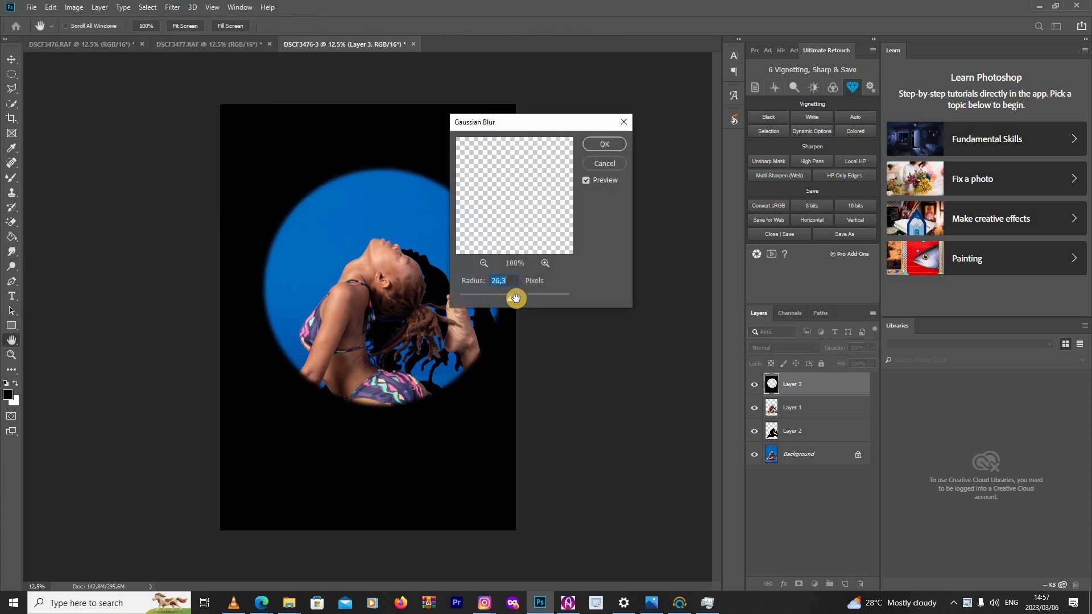
mouse_move(509, 303)
mouse_down()
mouse_move(519, 297)
mouse_move(509, 301)
mouse_up()
click(606, 146)
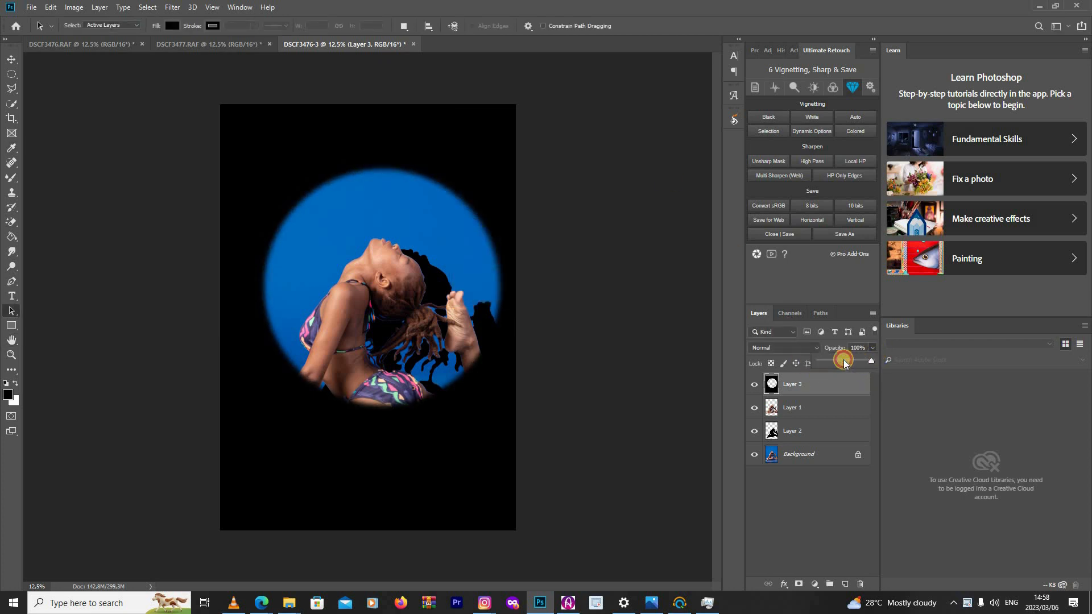
Lower the opacity of the black spotlight surround on Layer 3 to 52%.
click(844, 361)
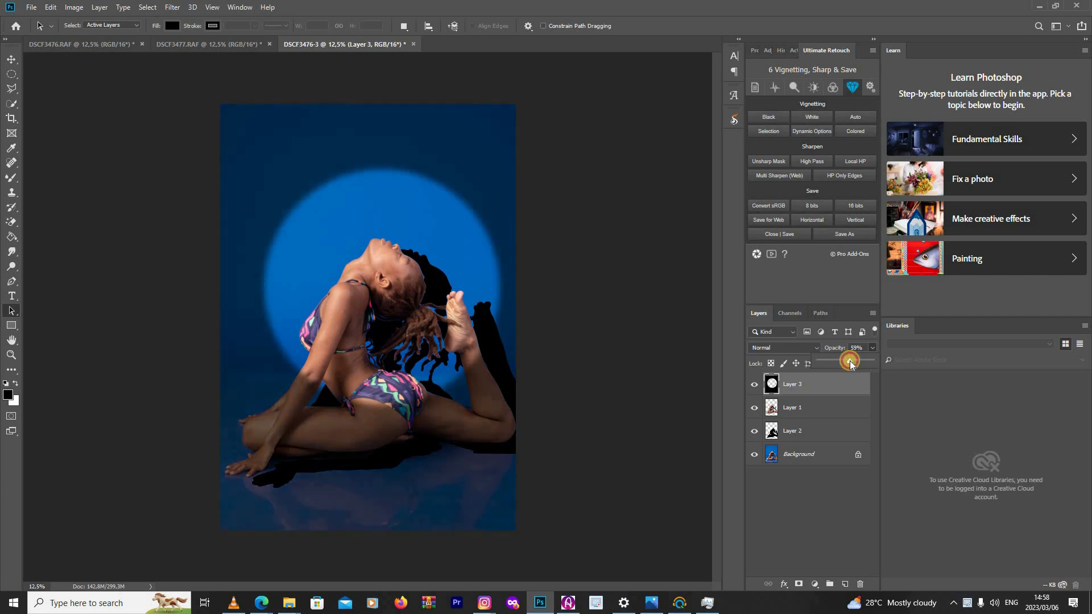
drag(847, 364, 845, 362)
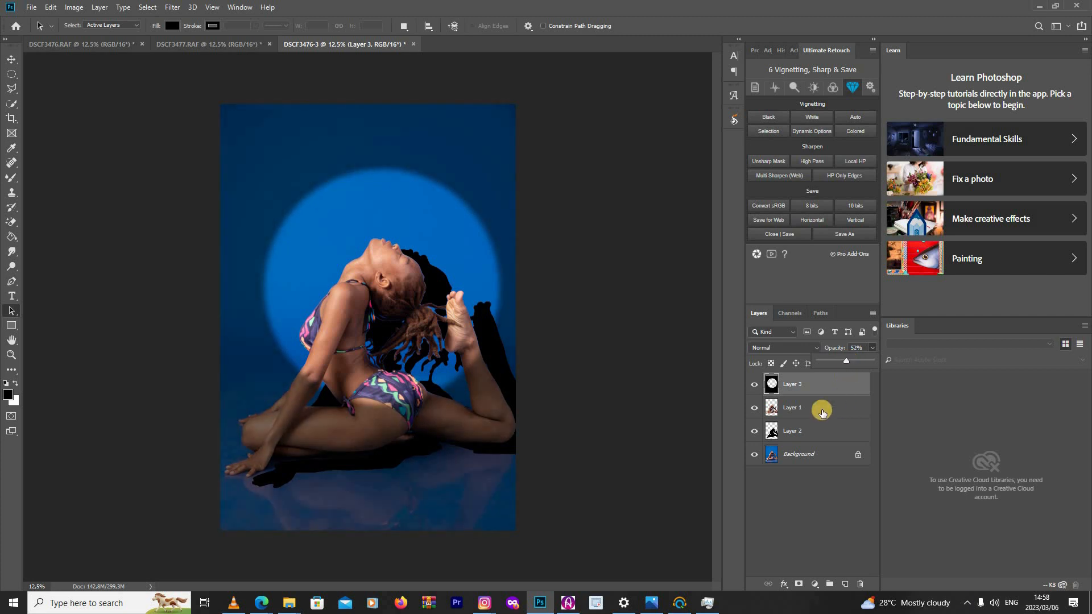
click(811, 505)
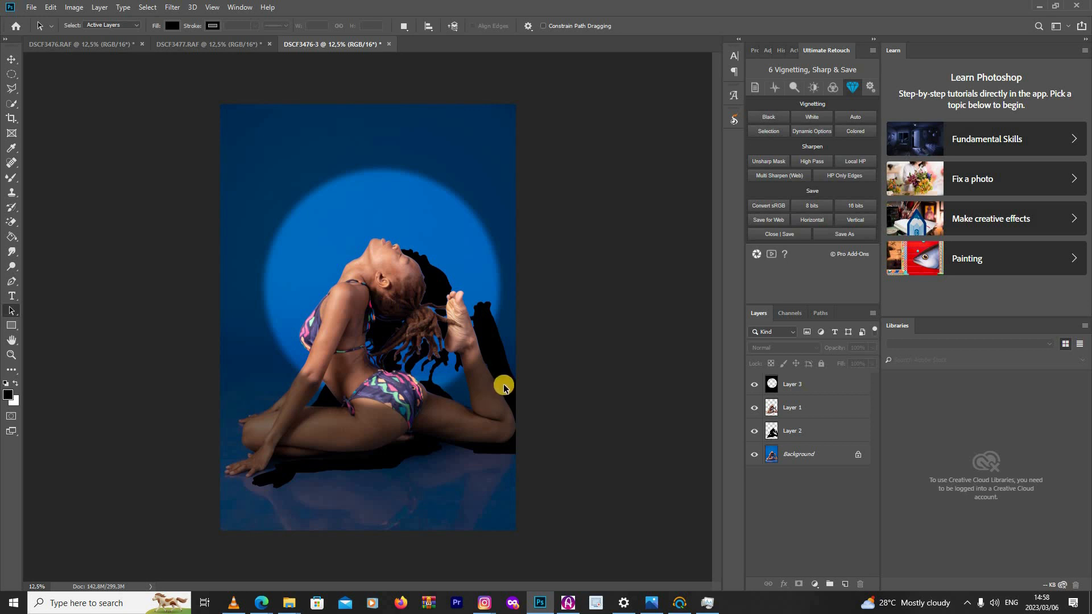
Reduce the shadow silhouette on Layer 2 to 62% opacity and add a layer mask to it.
click(819, 435)
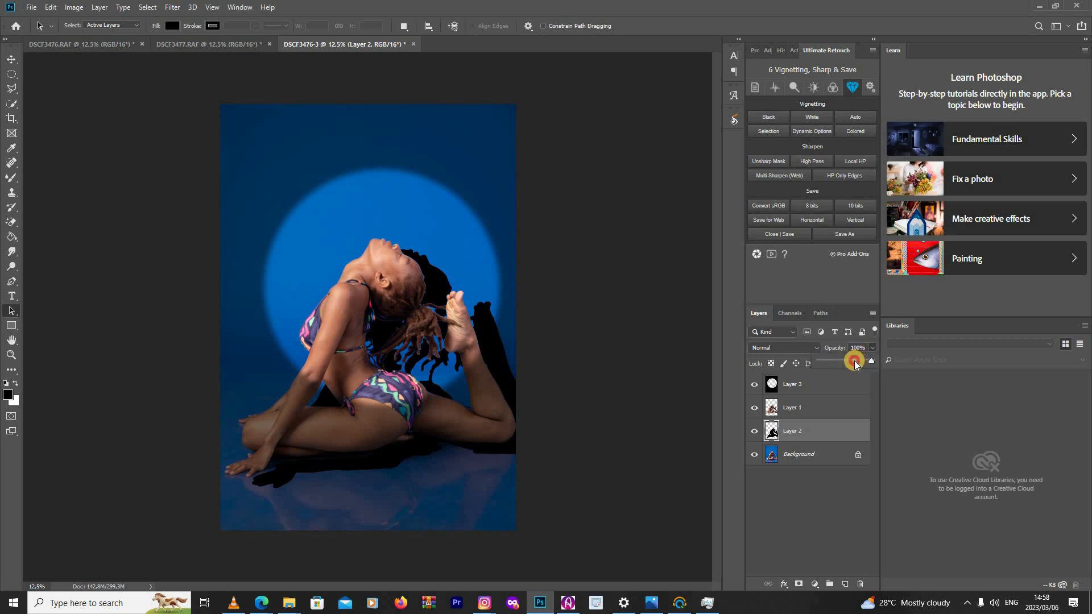
drag(849, 363, 849, 362)
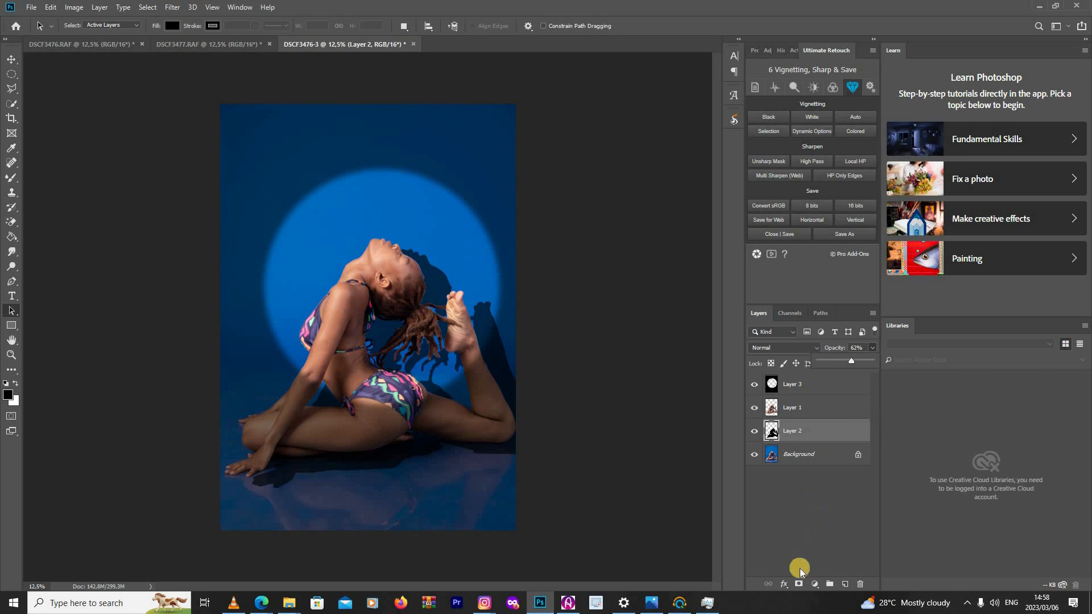
click(798, 584)
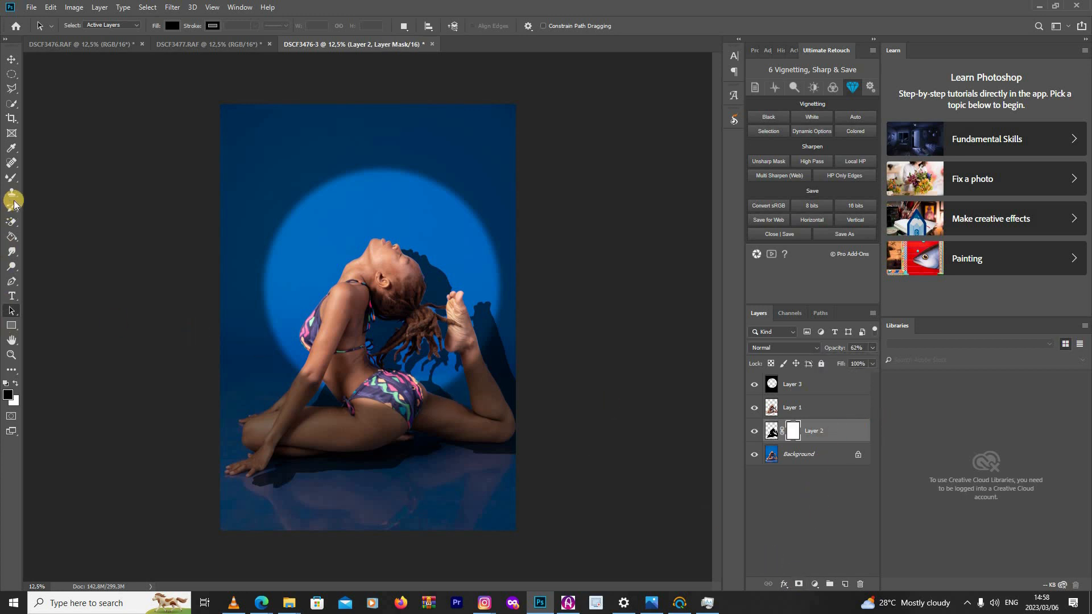
Paint black on Layer 2's mask with a 1100 px brush to hide the shadow around the subject's legs and floor.
click(11, 177)
click(520, 354)
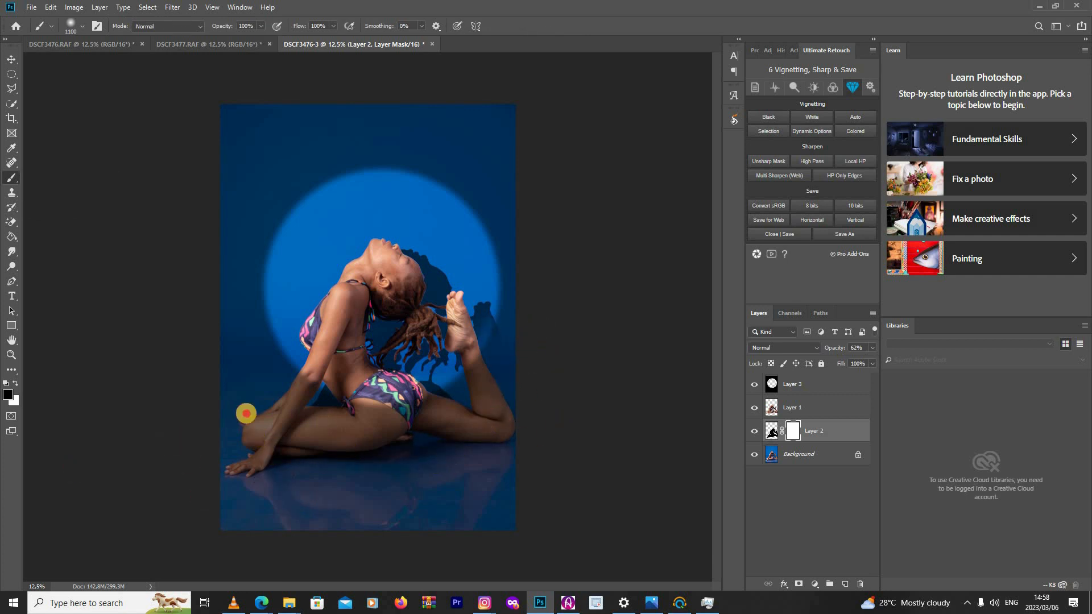
mouse_move(246, 414)
mouse_down()
mouse_move(400, 438)
mouse_move(501, 388)
mouse_up()
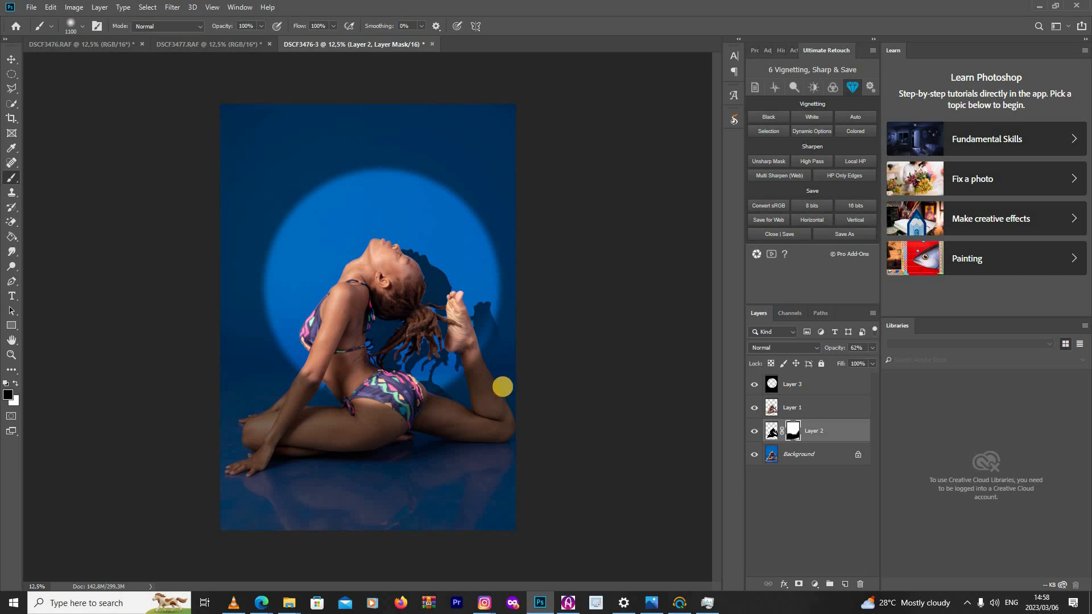
Refine Layer 2's mask with a brush reduced to 400 px, touching up the shadow near the raised leg and along the floor.
key(bracketleft)
key(bracketleft)
key(bracketleft)
key(bracketleft)
key(bracketleft)
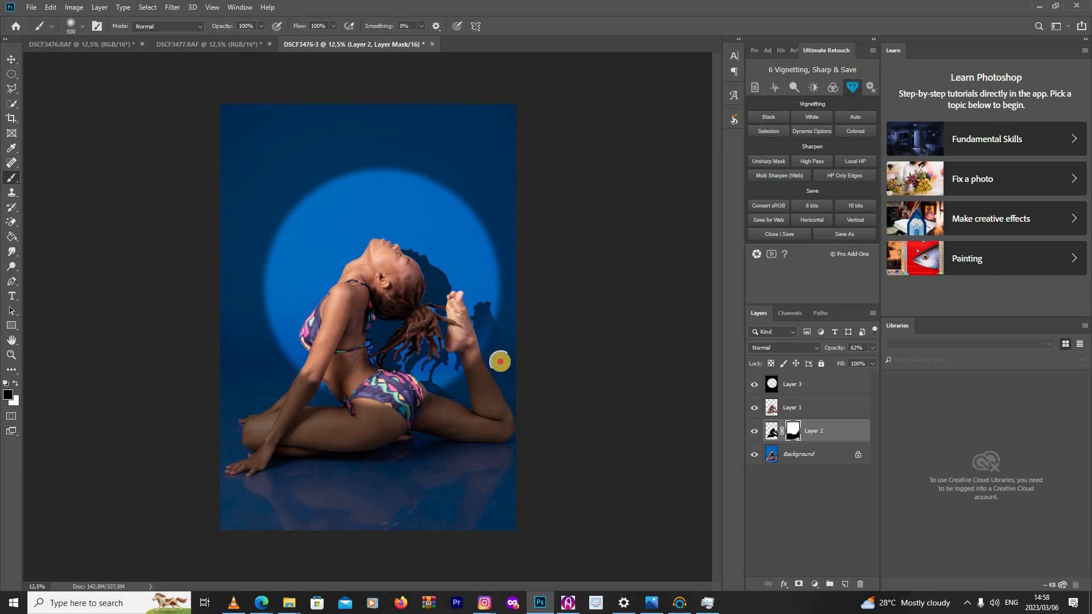
key(x)
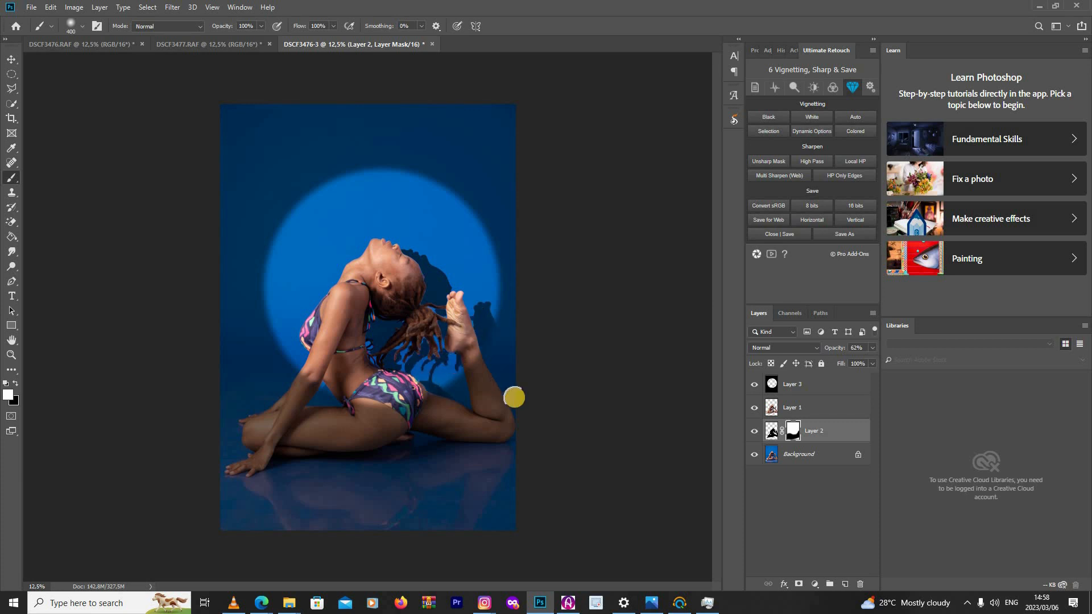
key(x)
mouse_move(290, 459)
mouse_down()
mouse_move(249, 444)
mouse_move(243, 401)
mouse_up()
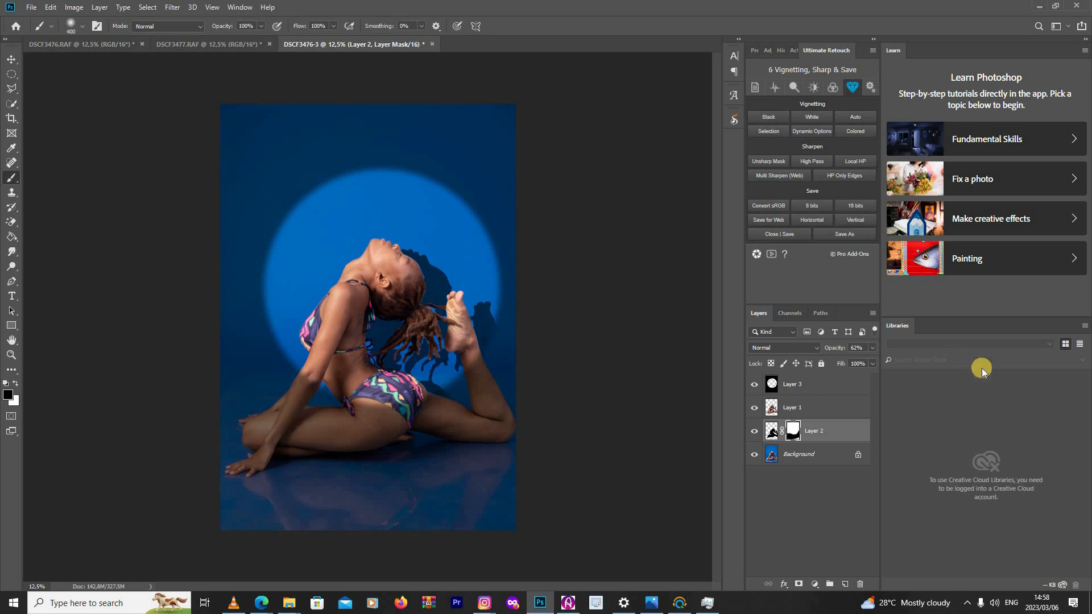
Place 25.jpg from the 75_Floating_Dust_Overlays folder into the DSCF3476-3 composite and move its layer above Layer 3.
click(300, 604)
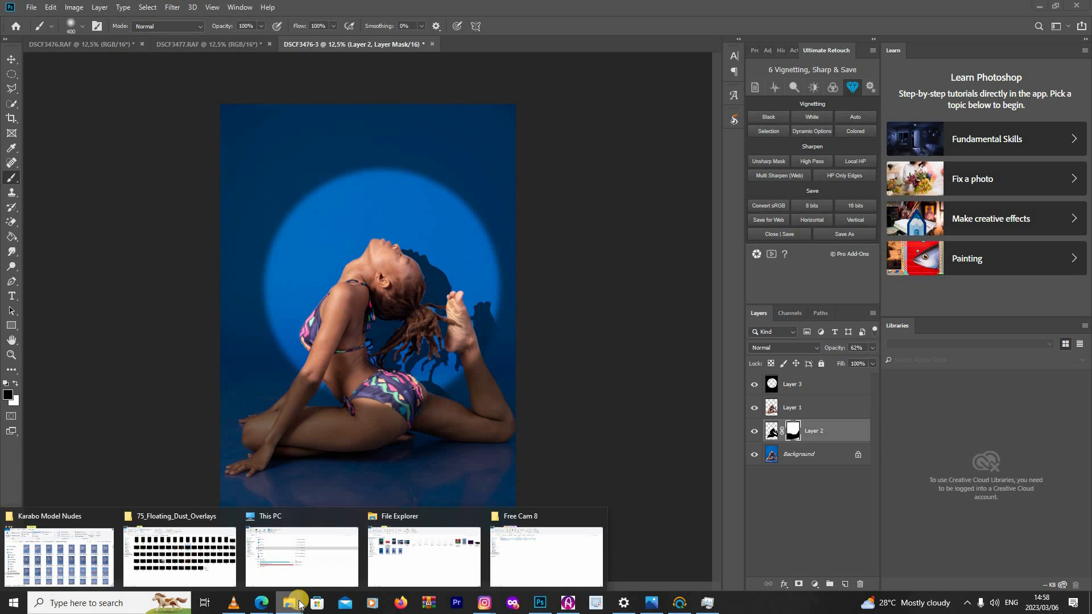
click(181, 569)
click(632, 213)
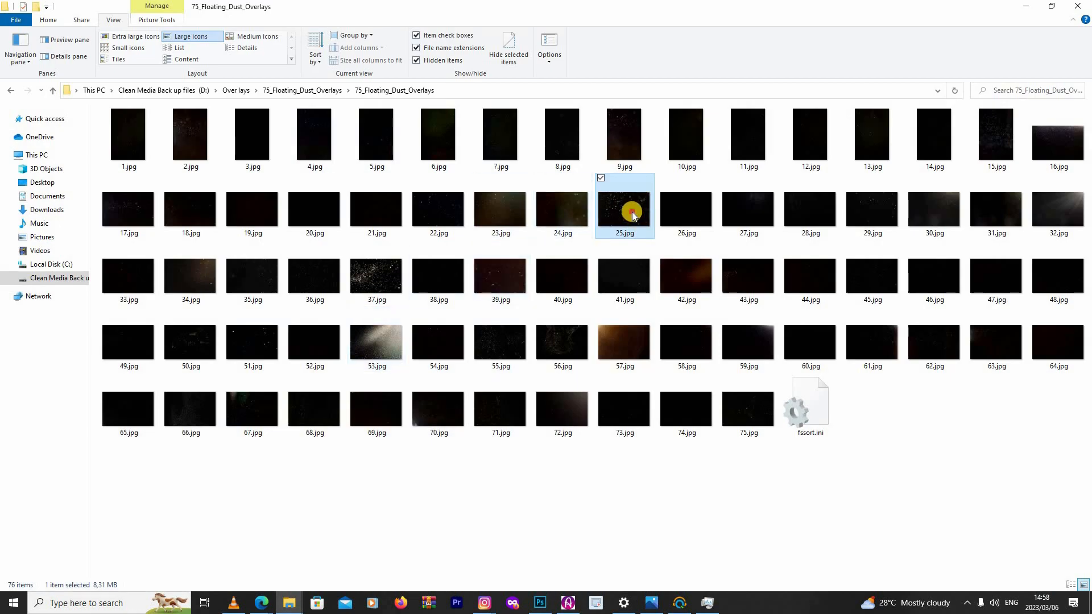
drag(613, 489, 403, 308)
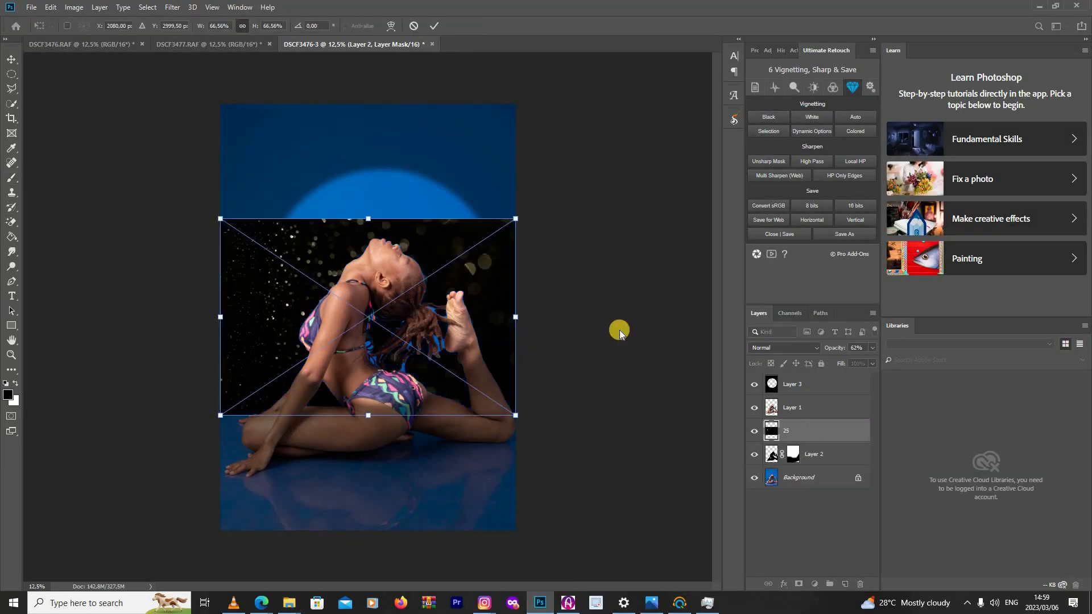
drag(781, 392, 782, 377)
key(Return)
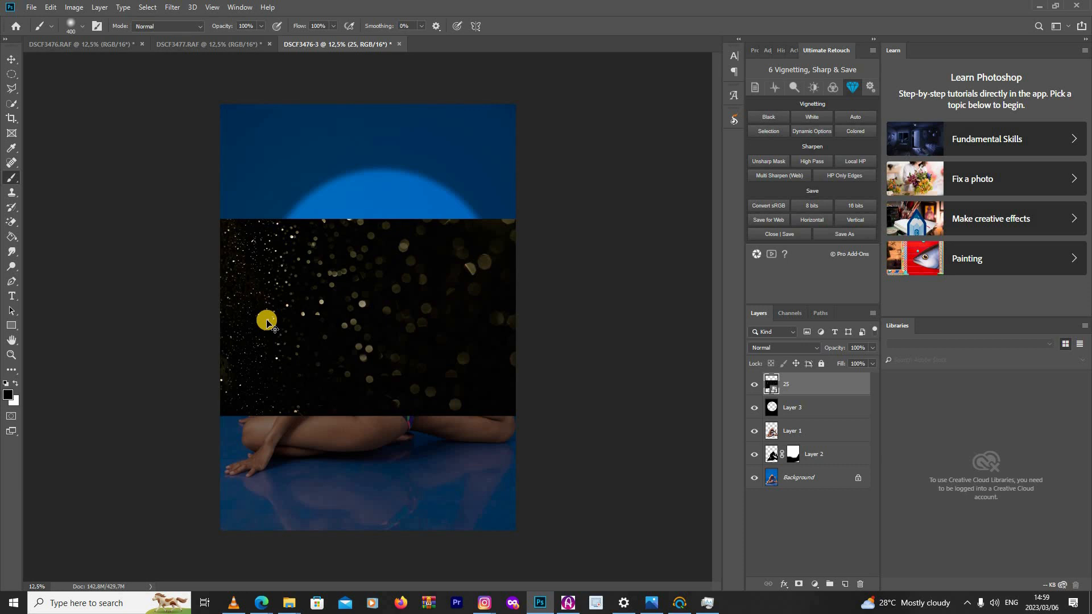
Rotate the dust overlay about 90° and scale it to about 101% so it covers the whole canvas.
key(ctrl+t)
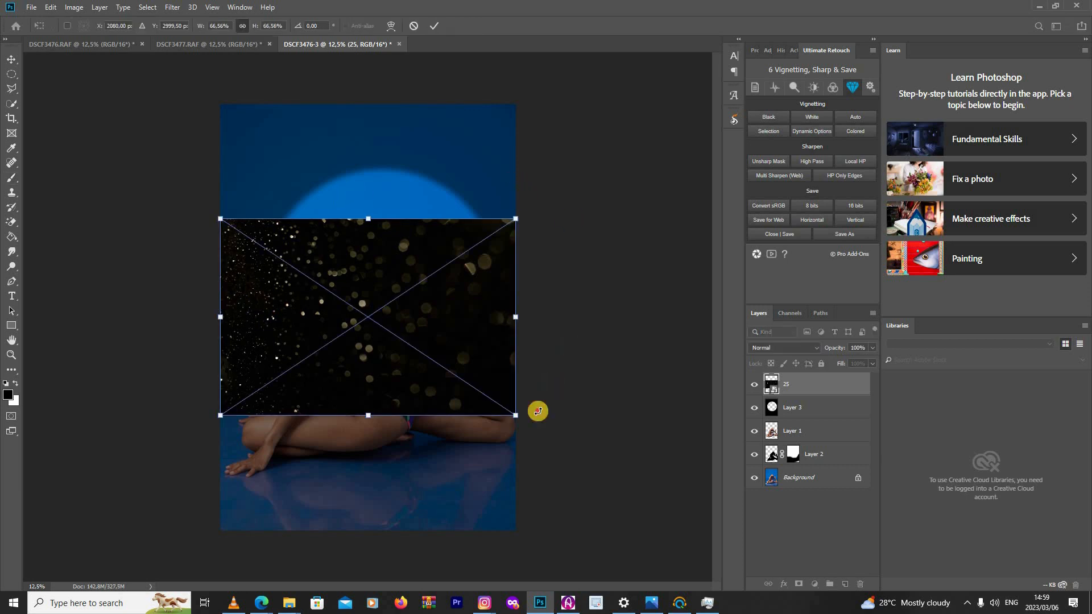
drag(537, 410, 506, 477)
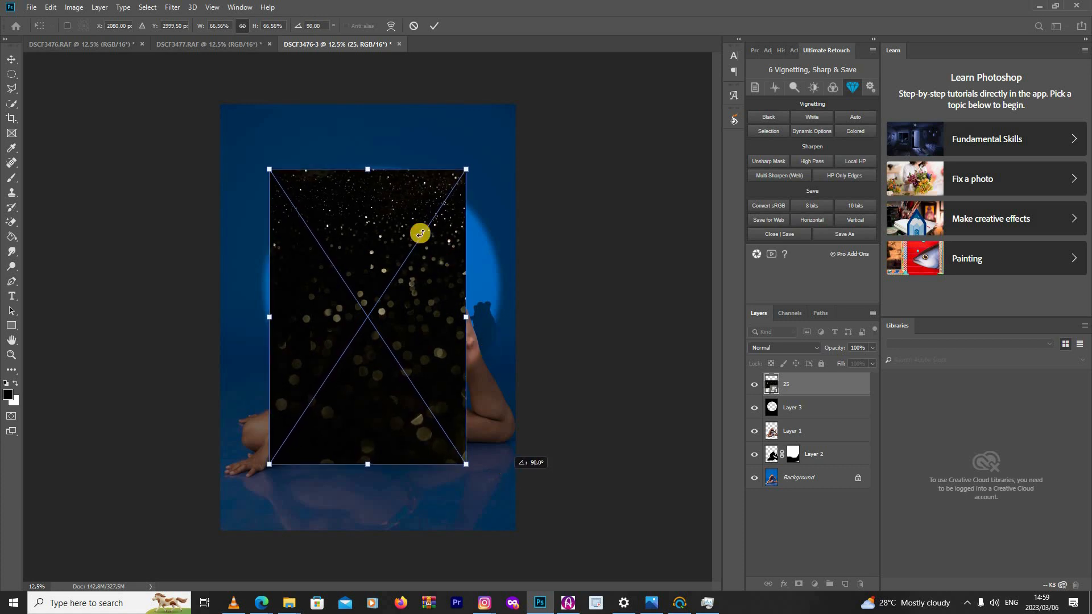
drag(367, 171, 424, 50)
click(433, 25)
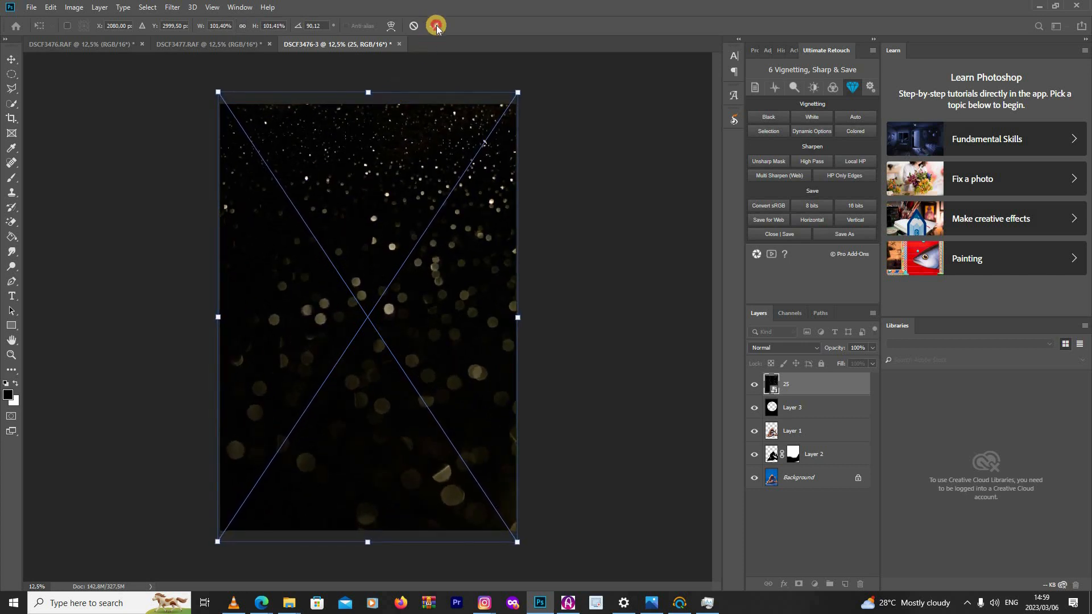
Set the dust overlay layer 25 to Screen blend mode and add a layer mask to it.
click(787, 346)
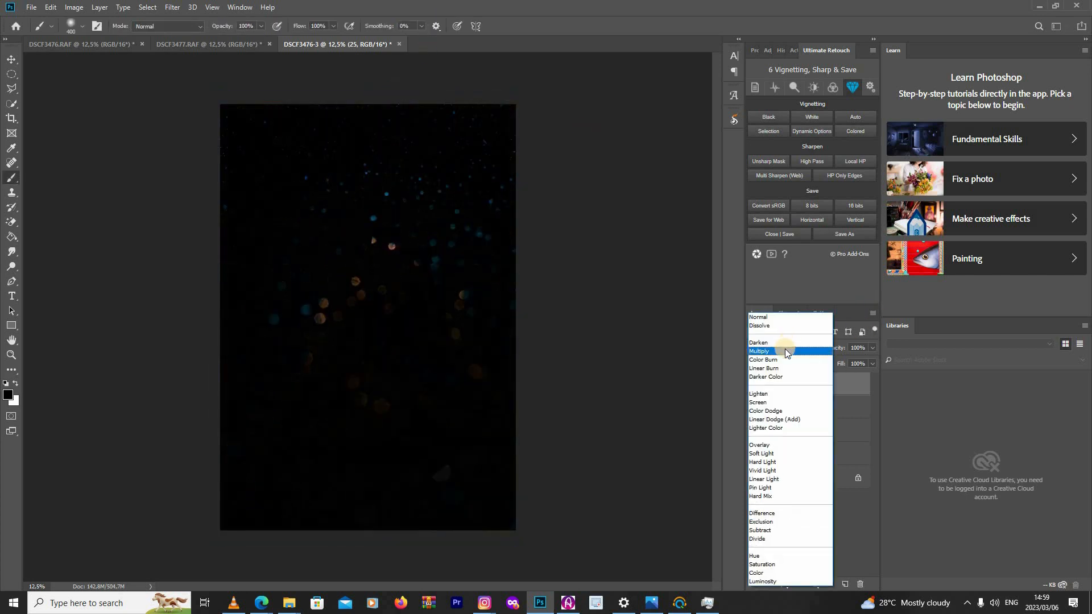
click(774, 402)
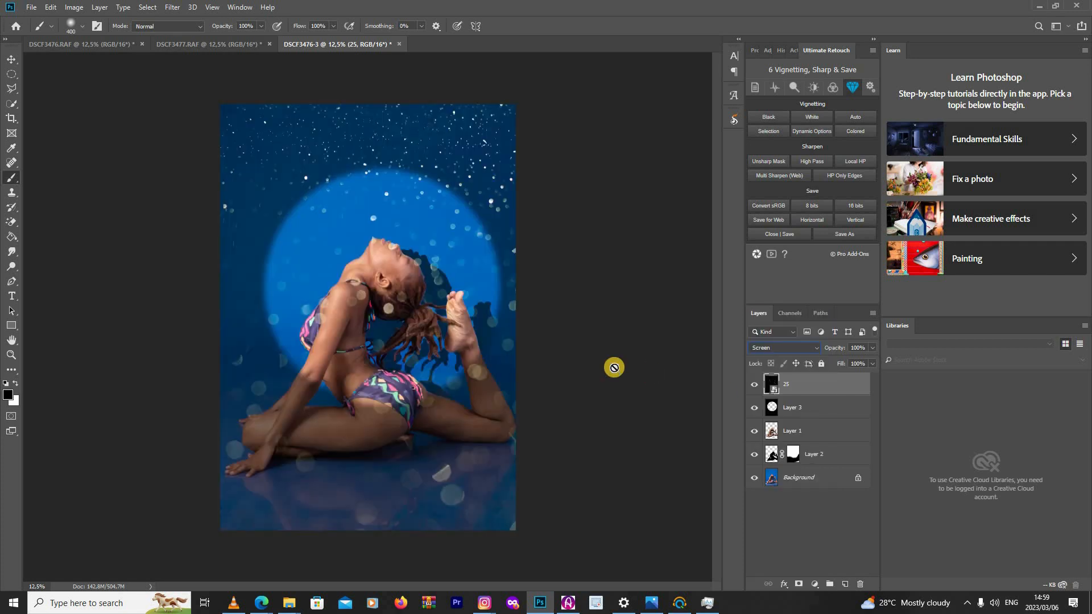
click(792, 580)
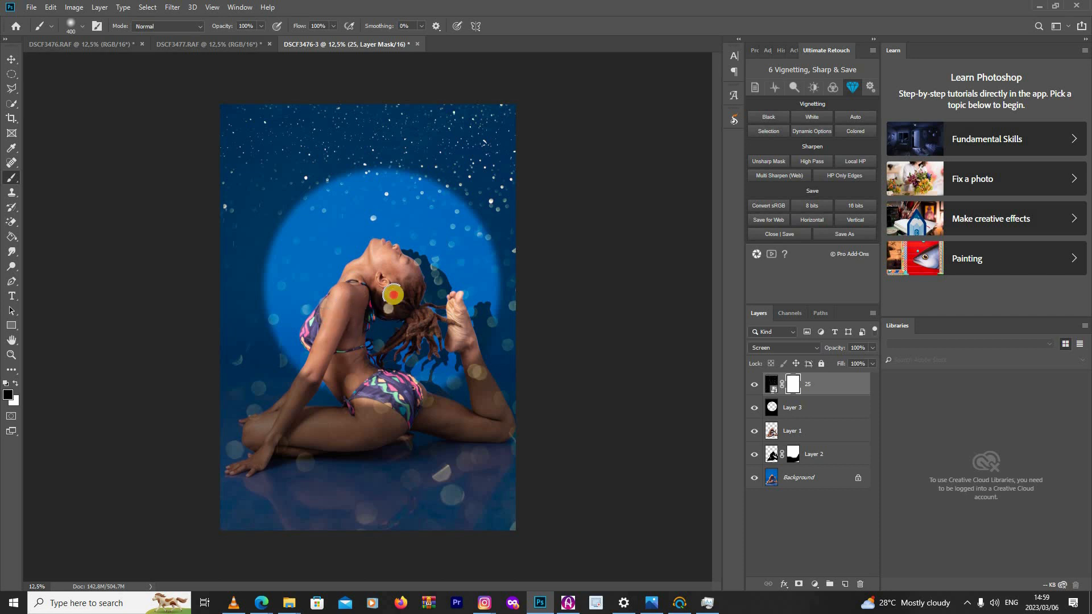
Paint black on layer 25's mask to hide the dust over the subject's body, and over the floor with a 1400 px brush.
mouse_move(352, 341)
mouse_down()
mouse_move(440, 422)
mouse_move(418, 406)
mouse_move(429, 399)
mouse_move(479, 422)
mouse_move(474, 371)
mouse_up()
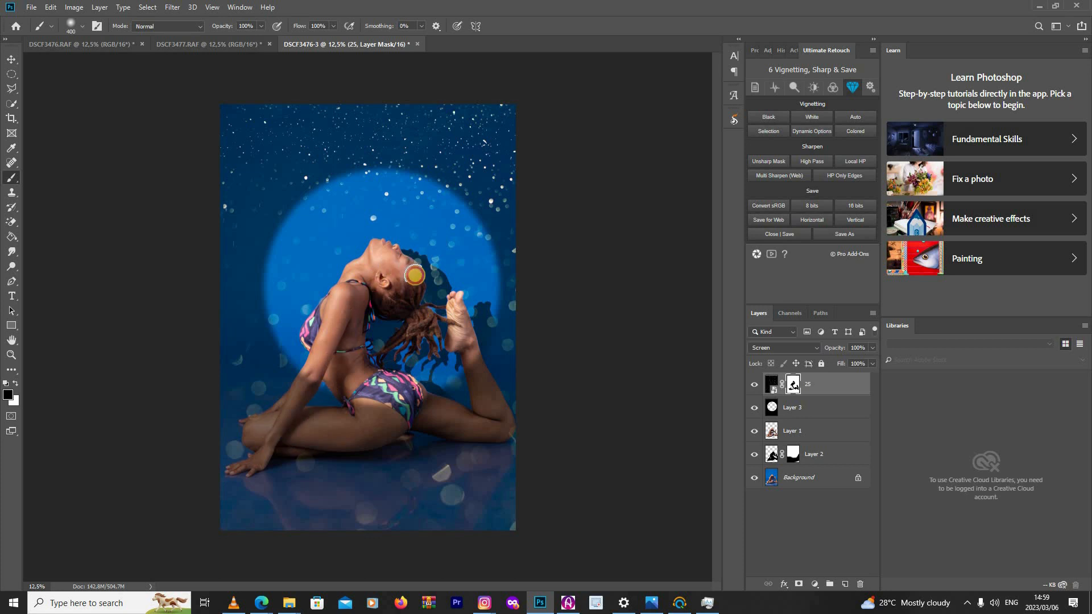
drag(411, 285, 378, 310)
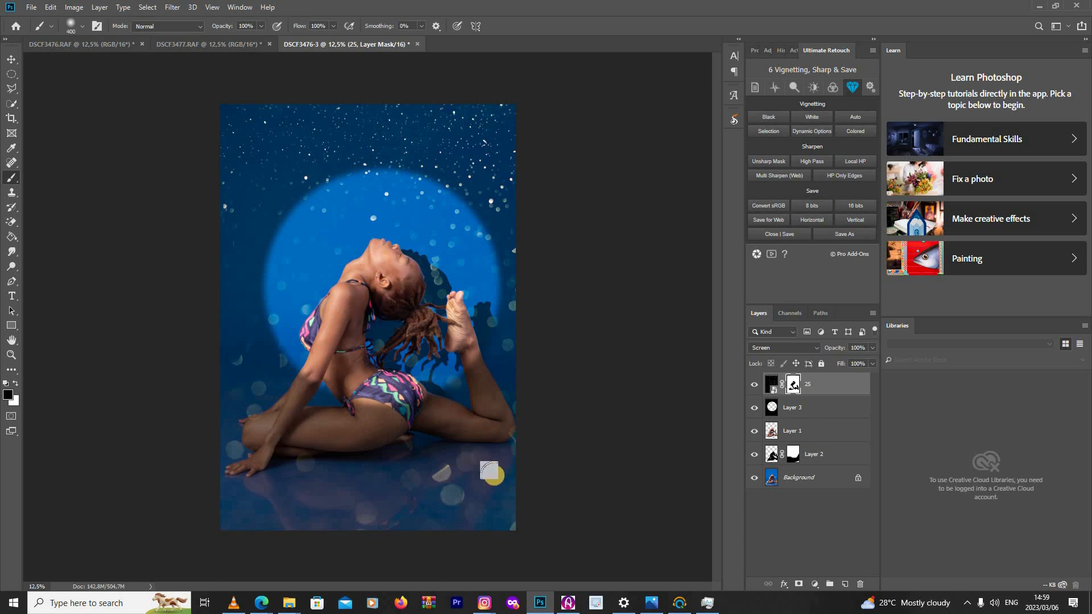
key(bracketright)
key(bracketright)
key(bracketright)
key(bracketright)
key(bracketright)
key(bracketright)
mouse_move(511, 460)
mouse_down()
mouse_move(279, 509)
mouse_move(536, 481)
mouse_move(157, 449)
mouse_move(267, 474)
mouse_move(327, 456)
mouse_move(59, 382)
mouse_move(282, 443)
mouse_move(162, 345)
mouse_move(408, 506)
mouse_move(489, 478)
mouse_move(549, 386)
mouse_move(397, 524)
mouse_move(413, 547)
mouse_move(474, 528)
mouse_up()
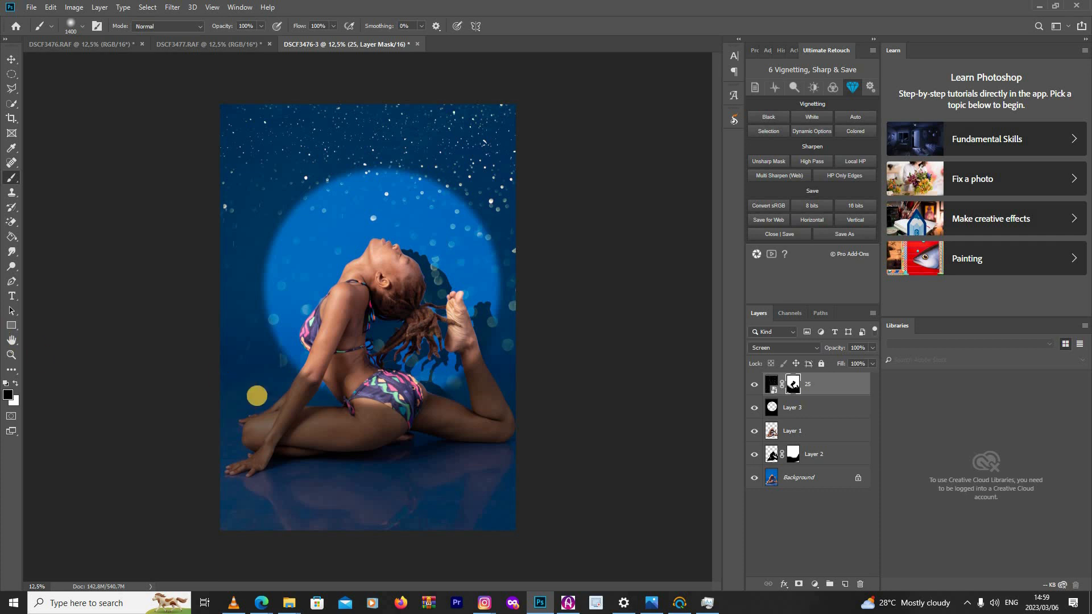
Examine the composite zoomed out and closer in to check the dust, spotlight and shadow around the subject.
click(8, 360)
right_click(233, 285)
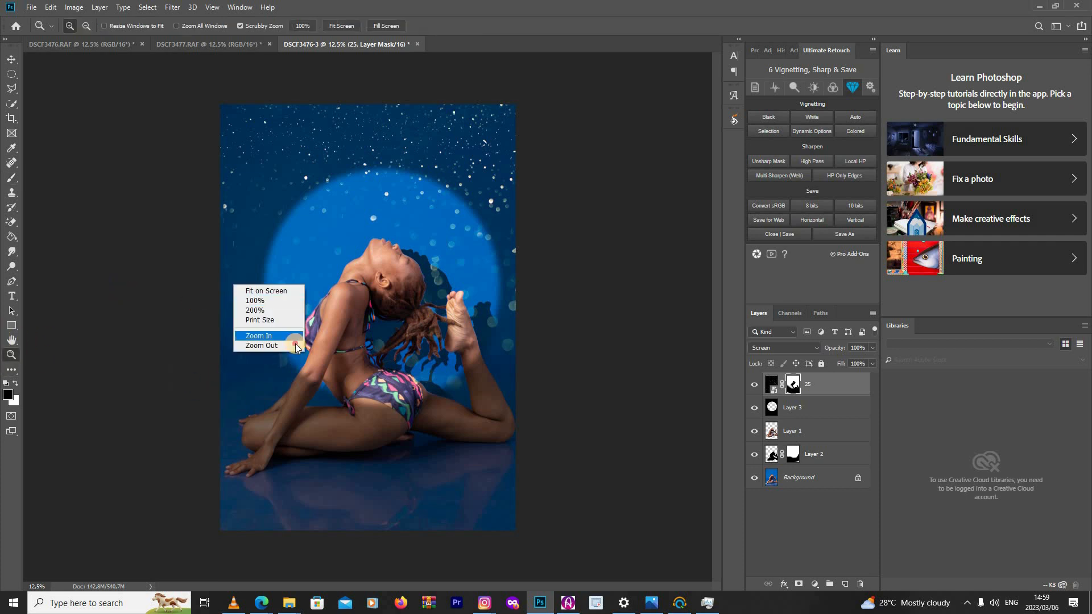
click(297, 345)
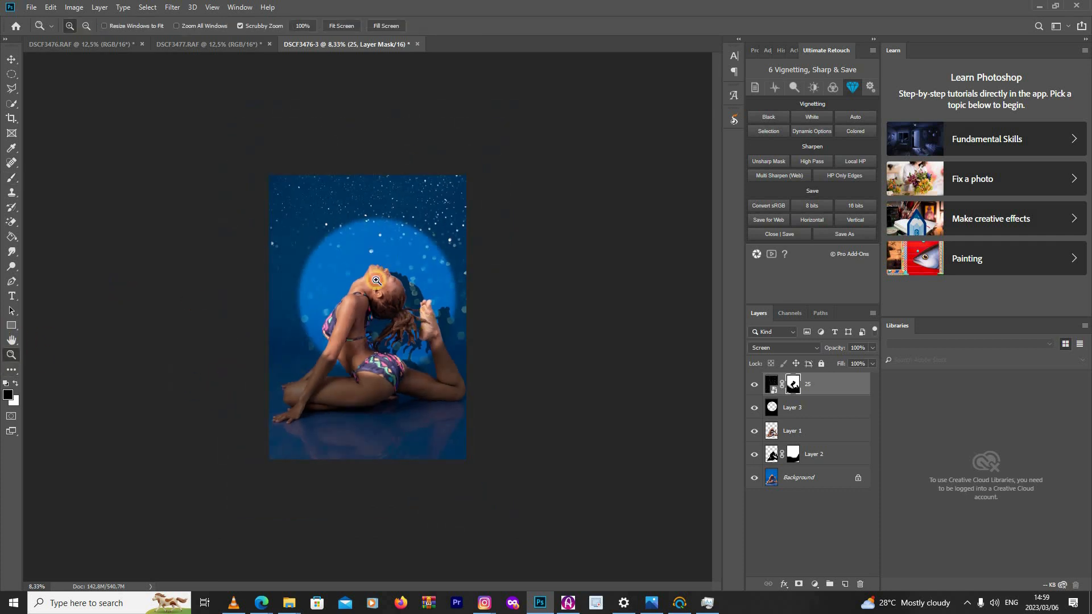
click(433, 251)
click(444, 256)
right_click(444, 256)
click(444, 256)
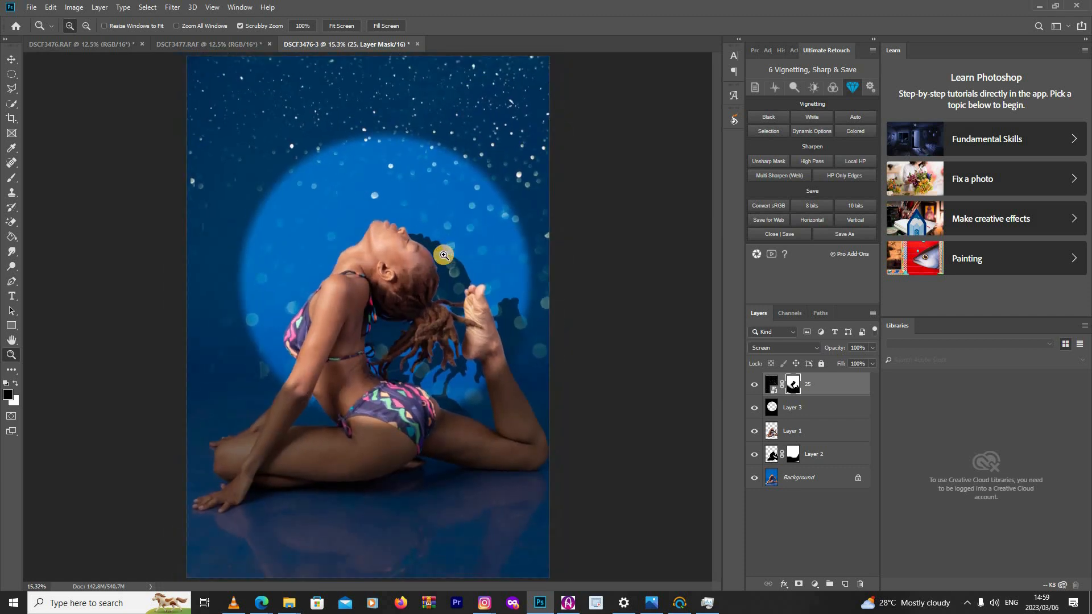
right_click(410, 253)
click(424, 313)
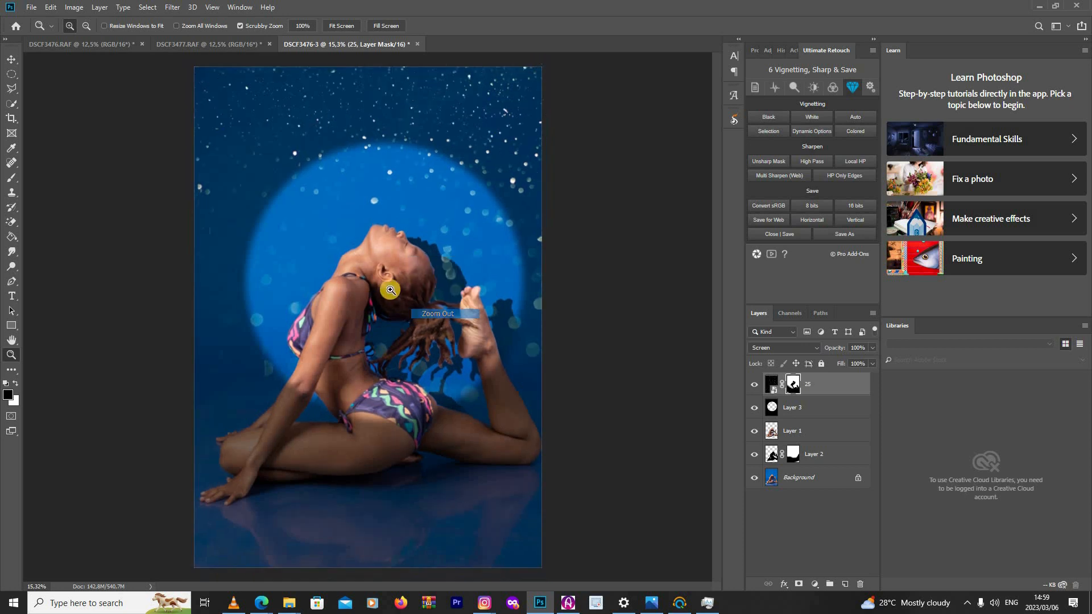